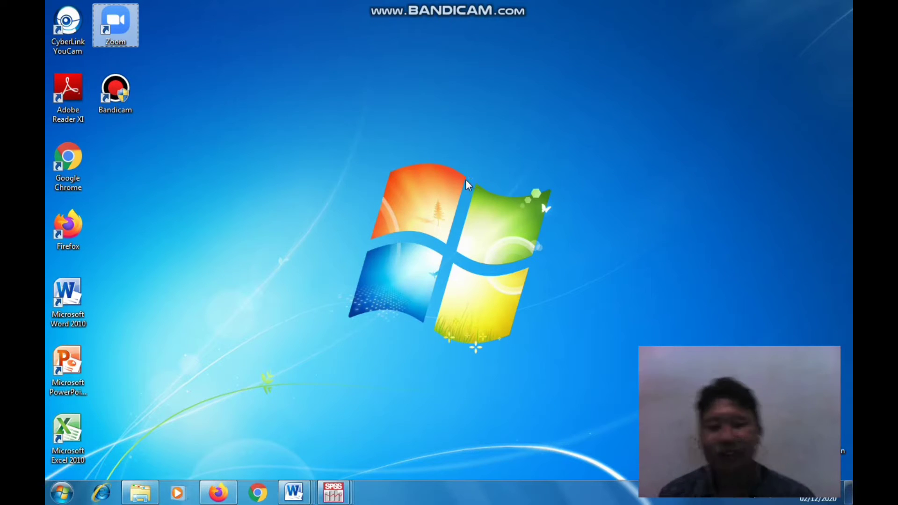
Step: Switch to the SPSS Data Editor for DataSet0 and examine the variable definitions and data values of mula_mula and pemanasan
mouse_move(333, 492)
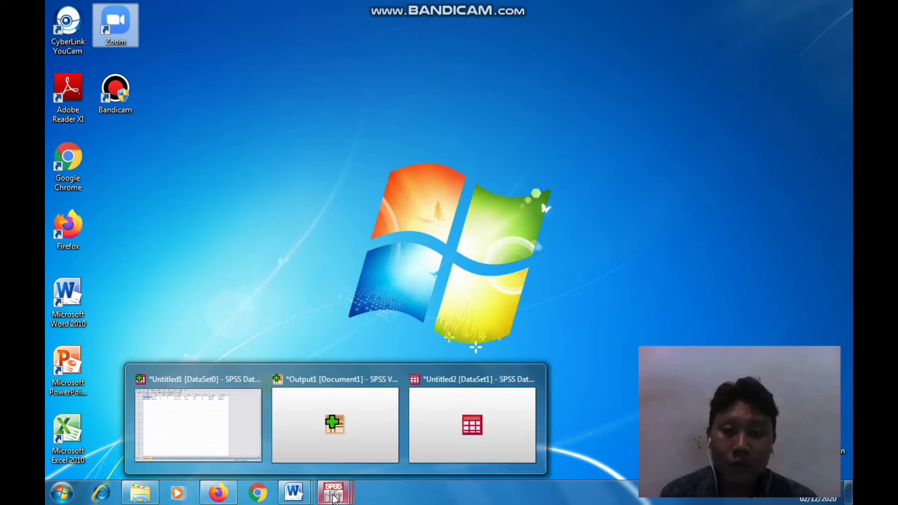
left_click(220, 460)
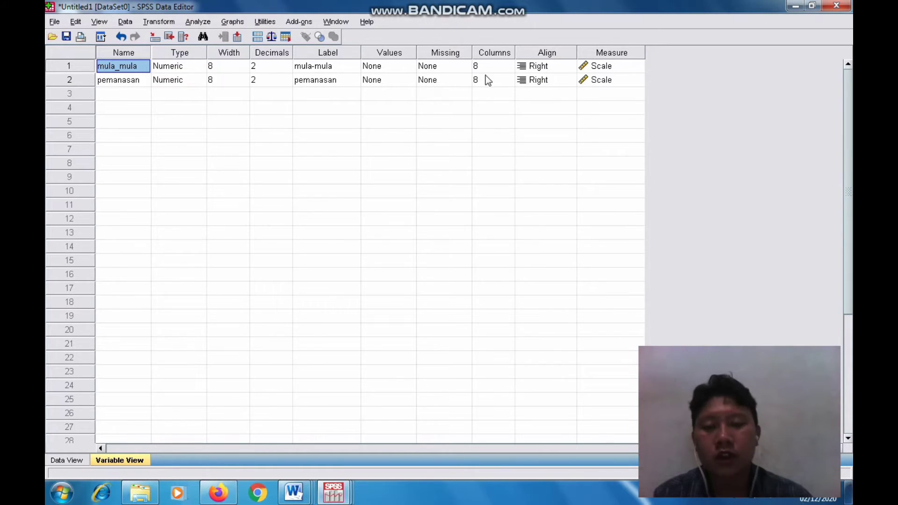
left_click(79, 460)
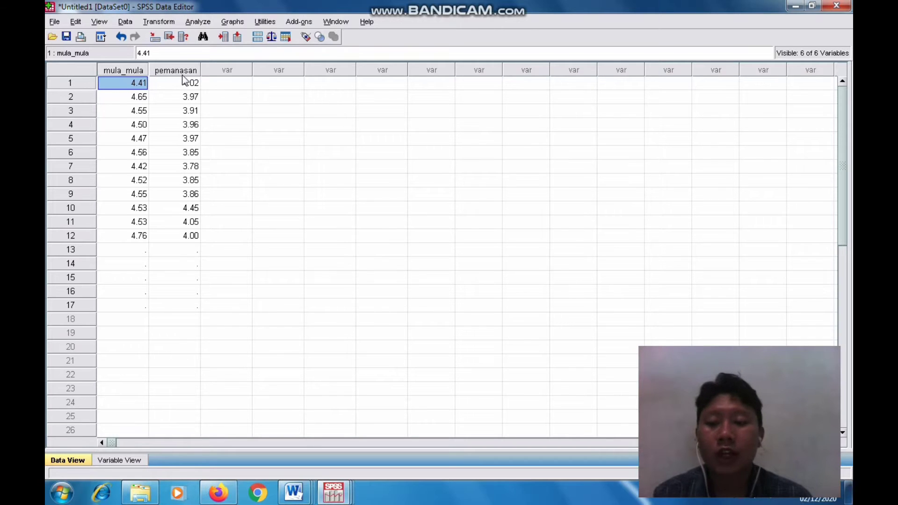
left_click(111, 459)
left_click(58, 459)
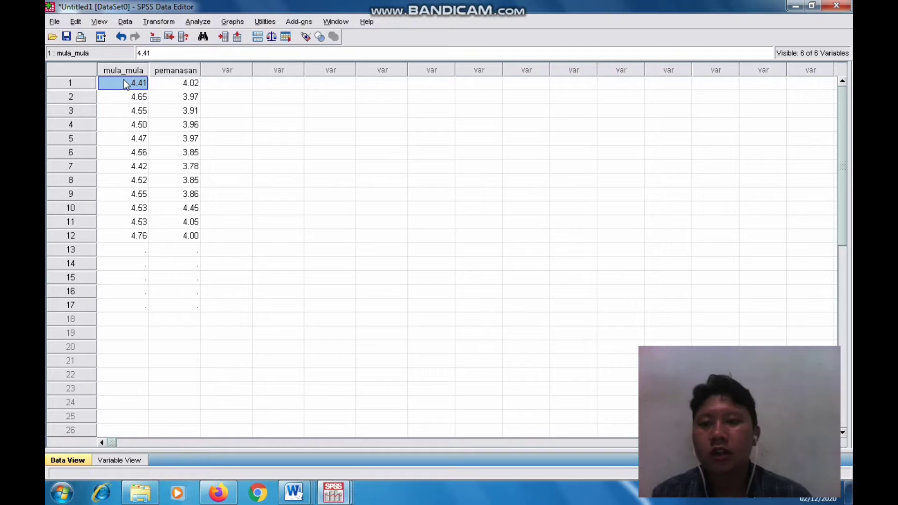
Step: Set up a descriptive Frequencies analysis with mula-mula as its only variable
left_click(208, 23)
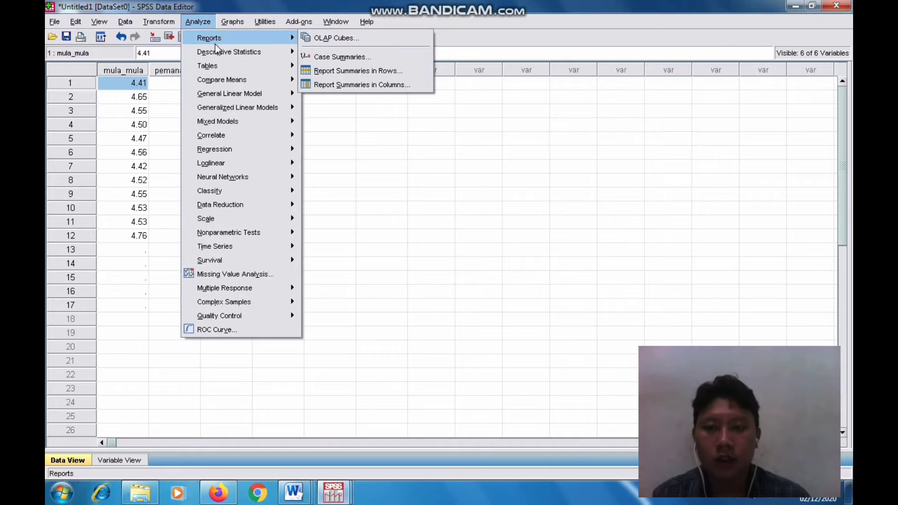
mouse_move(218, 52)
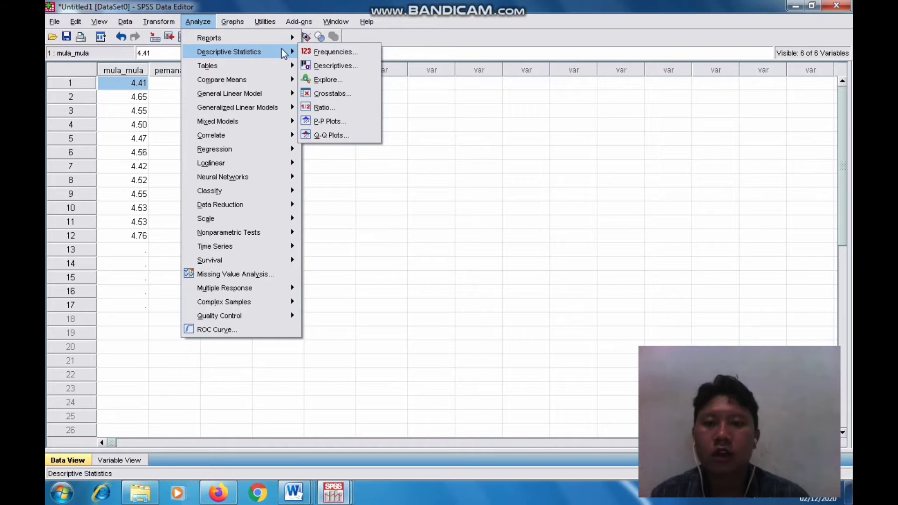
left_click(327, 52)
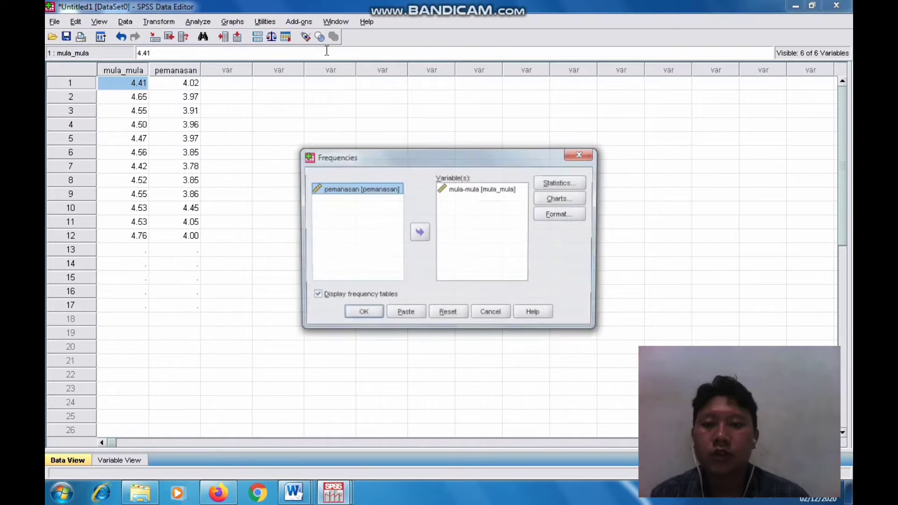
left_click(453, 190)
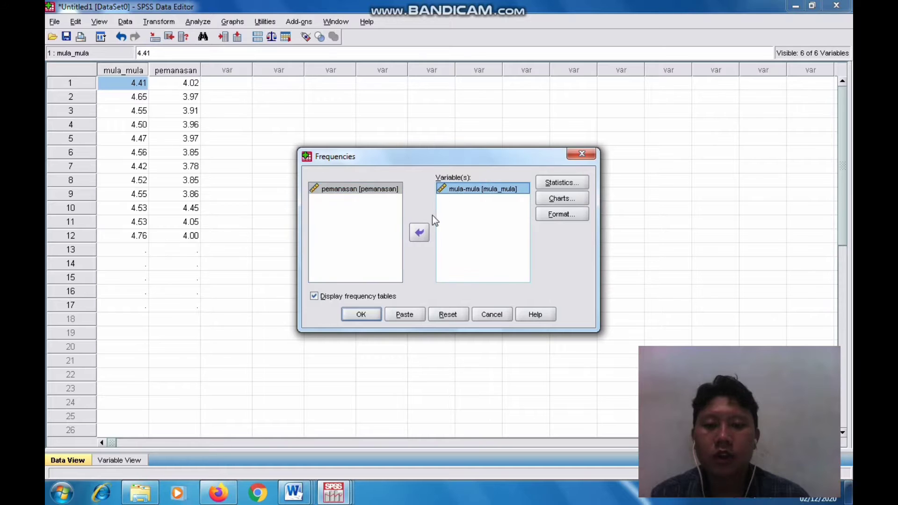
left_click(420, 233)
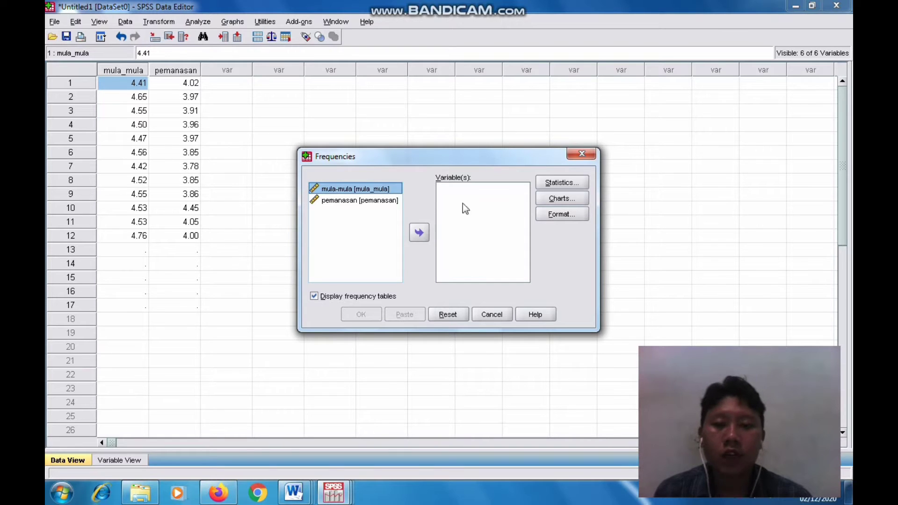
left_click(418, 232)
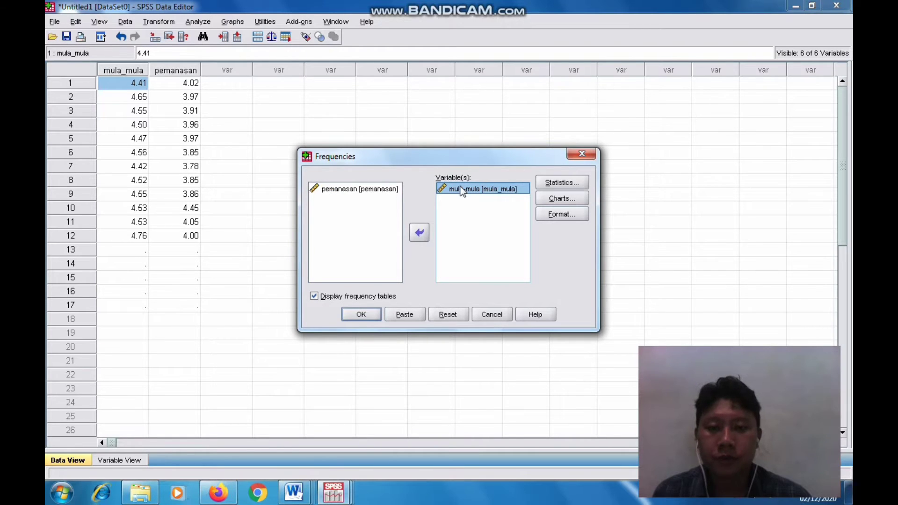
Step: Review the statistics, chart and format options of the mula-mula frequencies, and close the analysis without running it
left_click(549, 185)
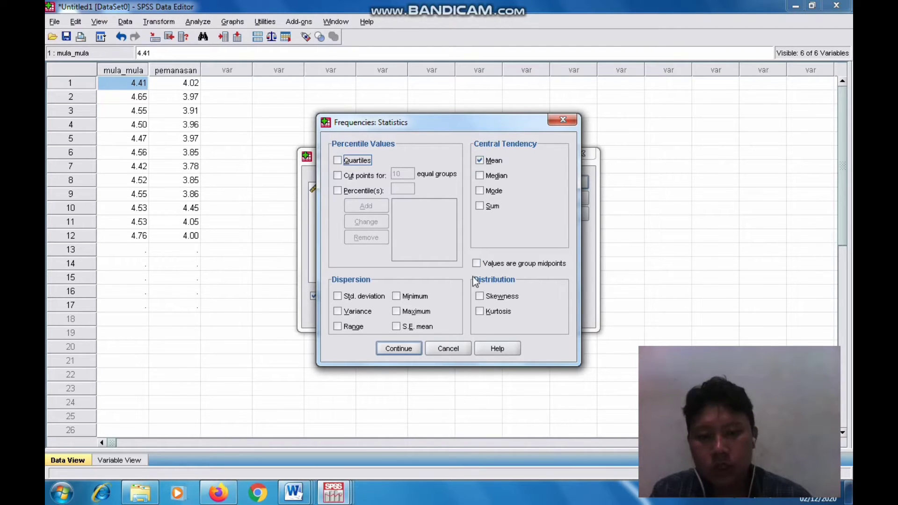
left_click(412, 347)
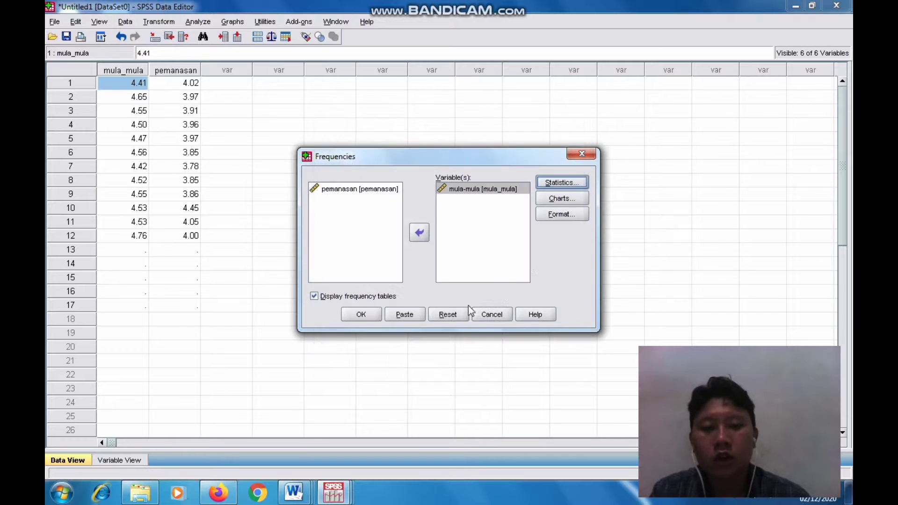
left_click(567, 198)
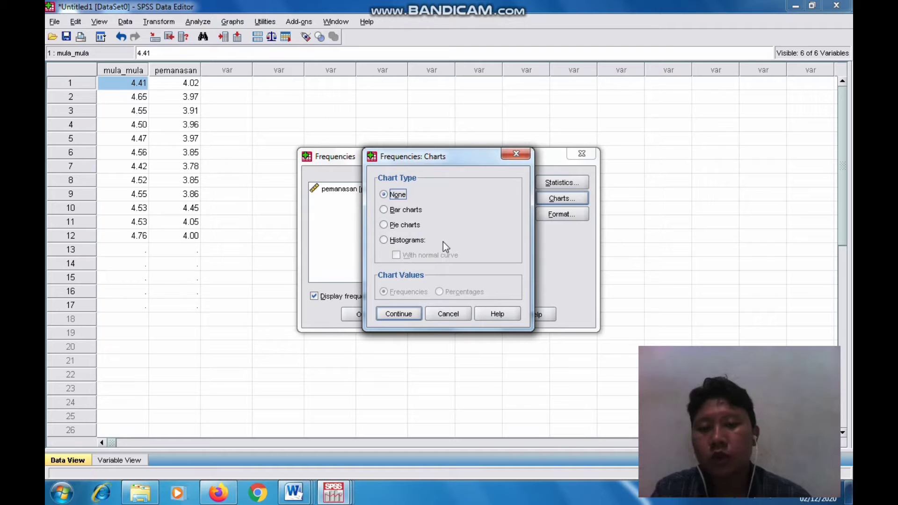
left_click(407, 312)
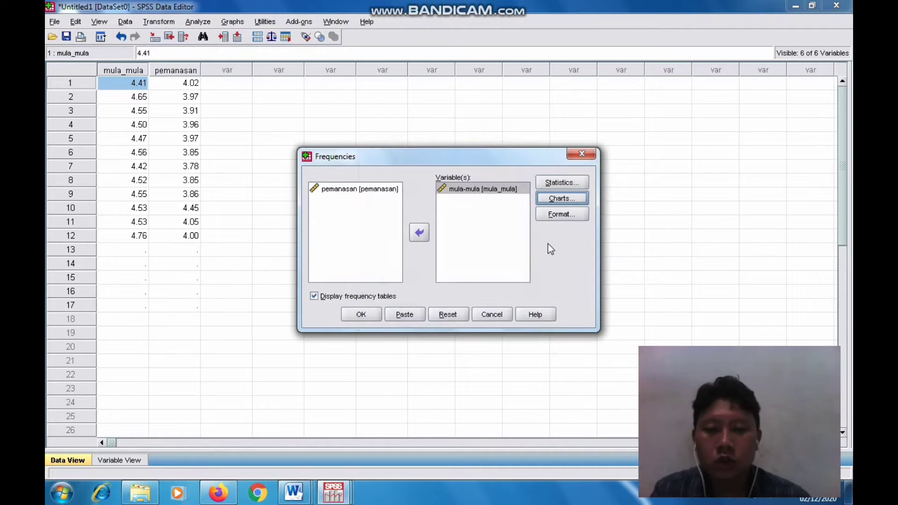
left_click(576, 213)
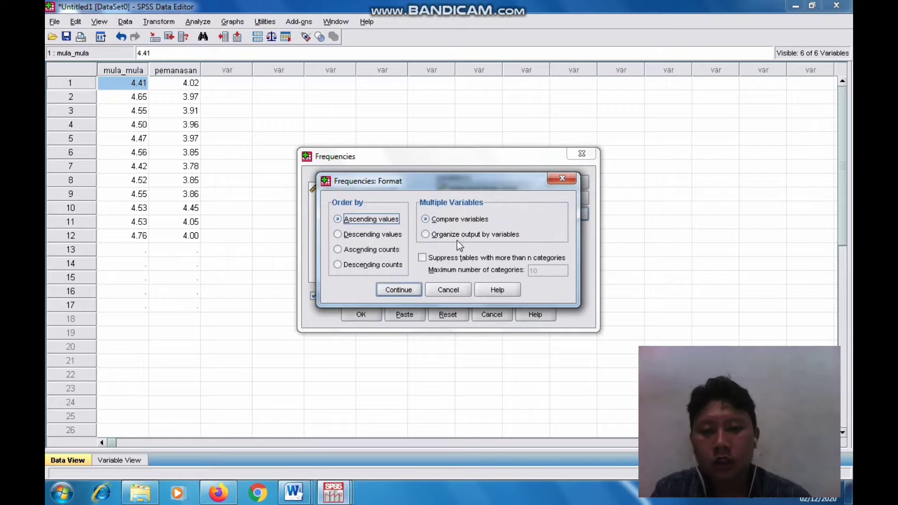
left_click(409, 290)
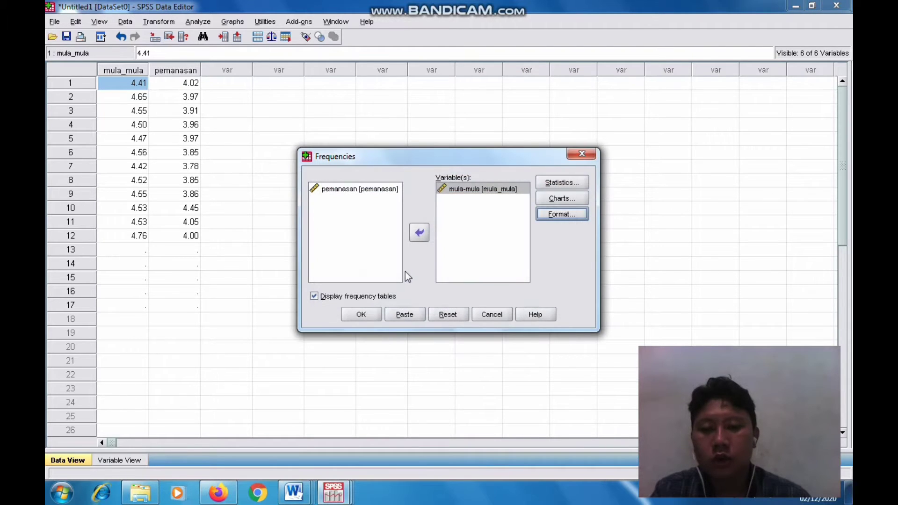
left_click(578, 152)
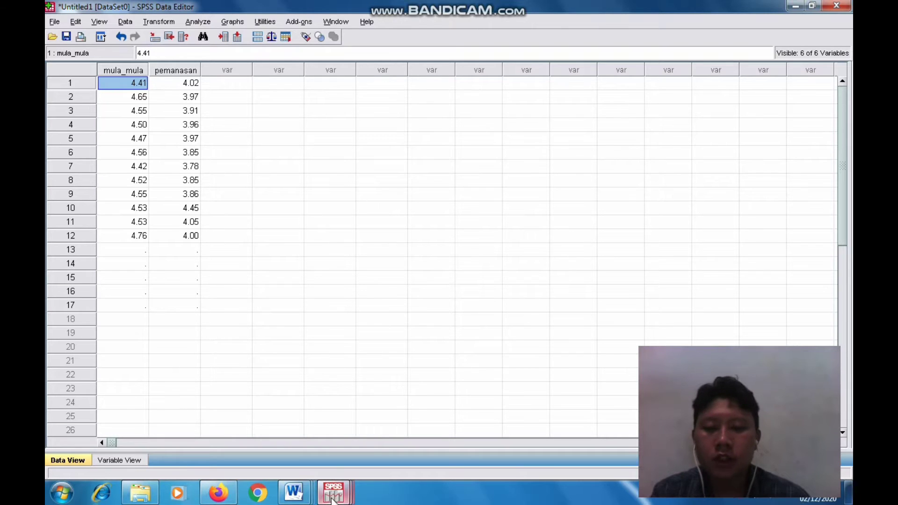
Step: Examine the mula-mula statistics and frequency table at the start of the Output1 document
mouse_move(333, 501)
mouse_move(308, 422)
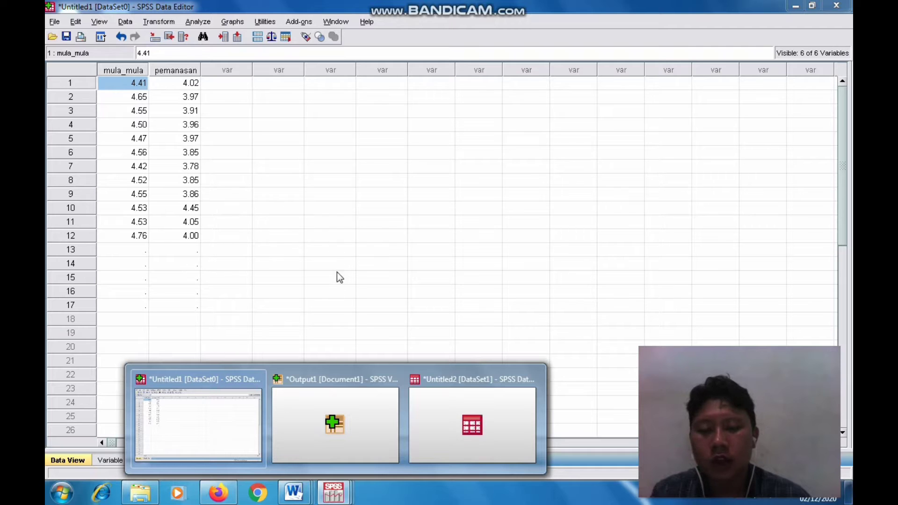
left_click(320, 381)
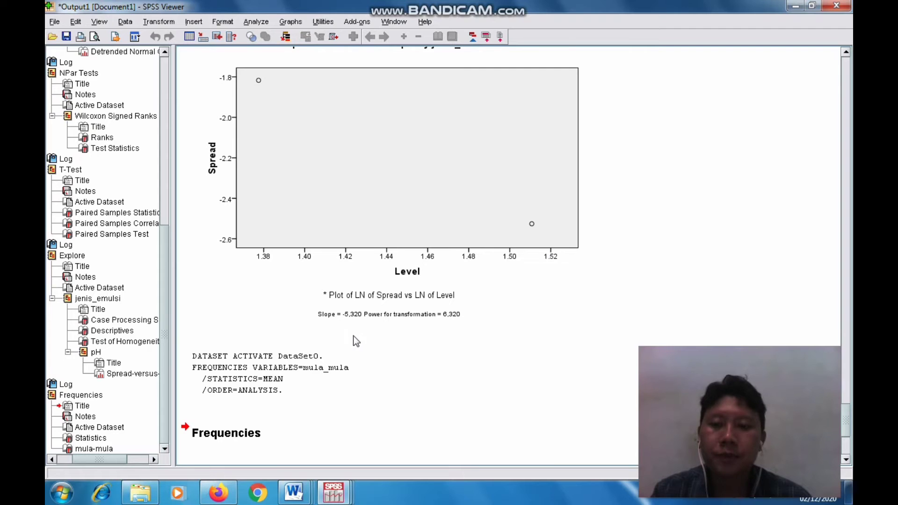
left_click_drag(844, 416, 843, 60)
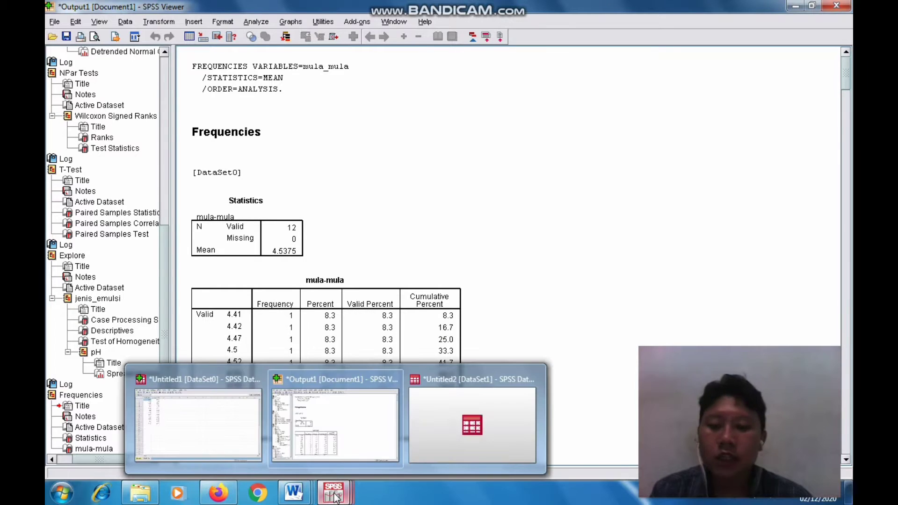
Step: Return to the DataSet0 data and set up a Frequencies analysis with pemanasan replacing mula-mula as the variable
left_click(215, 425)
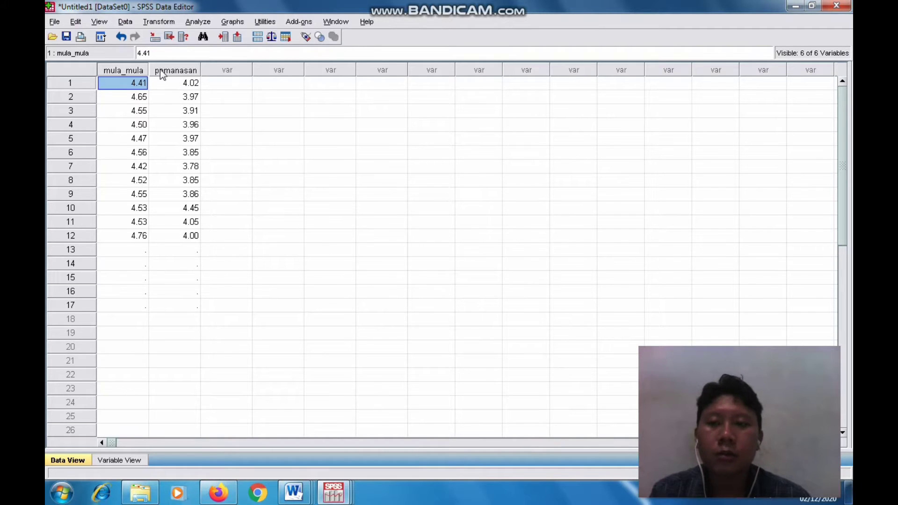
left_click(209, 23)
mouse_move(229, 42)
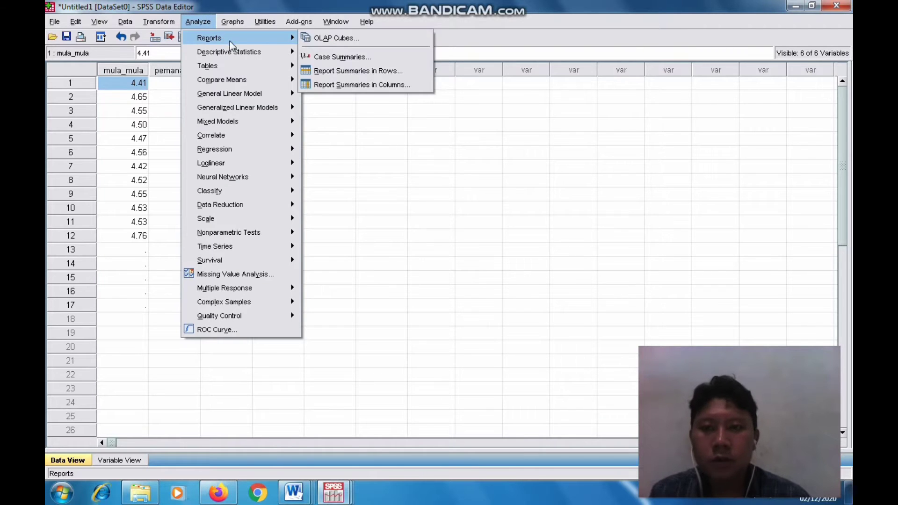
mouse_move(280, 52)
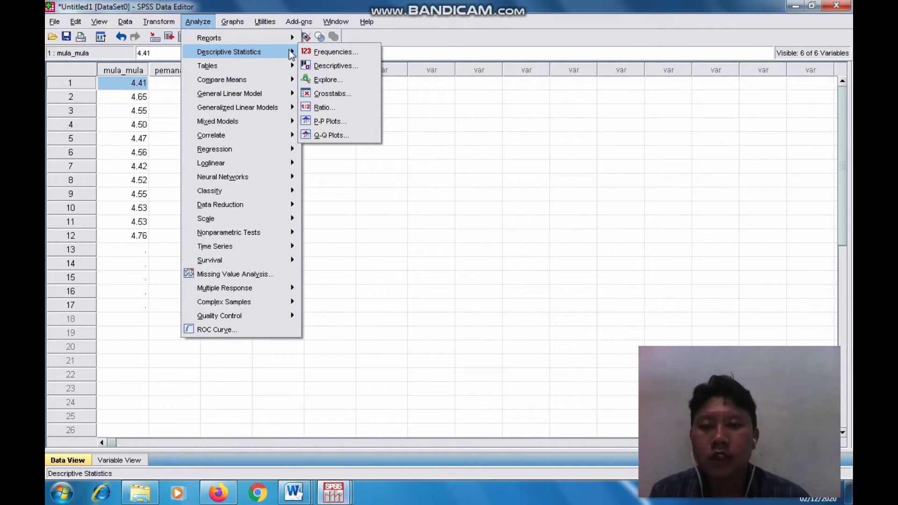
left_click(321, 54)
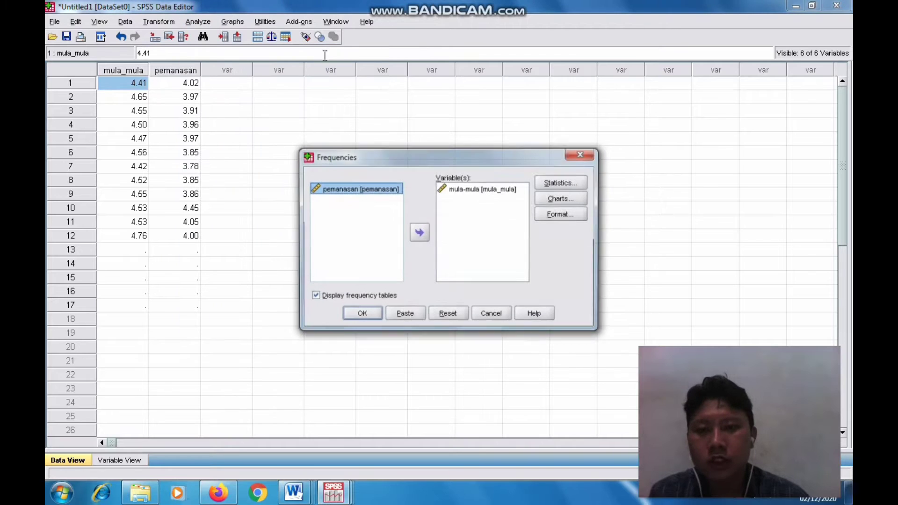
left_click(452, 188)
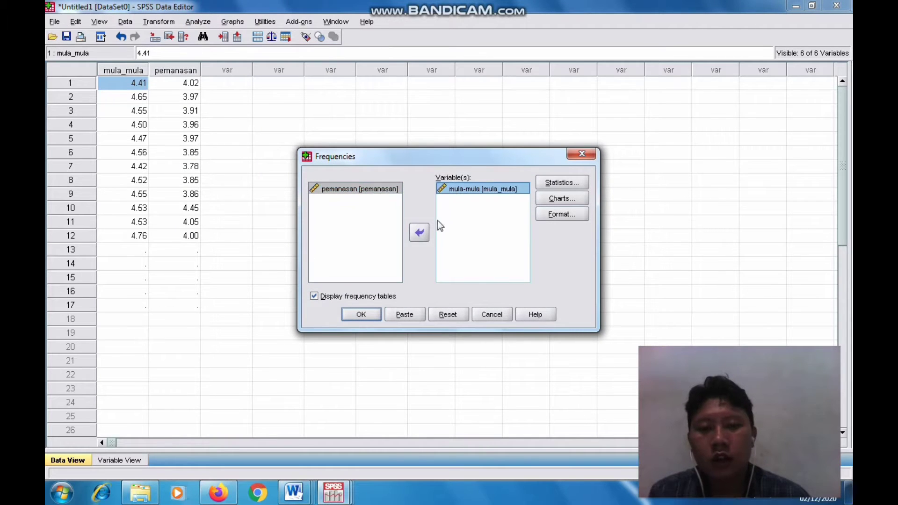
left_click(420, 232)
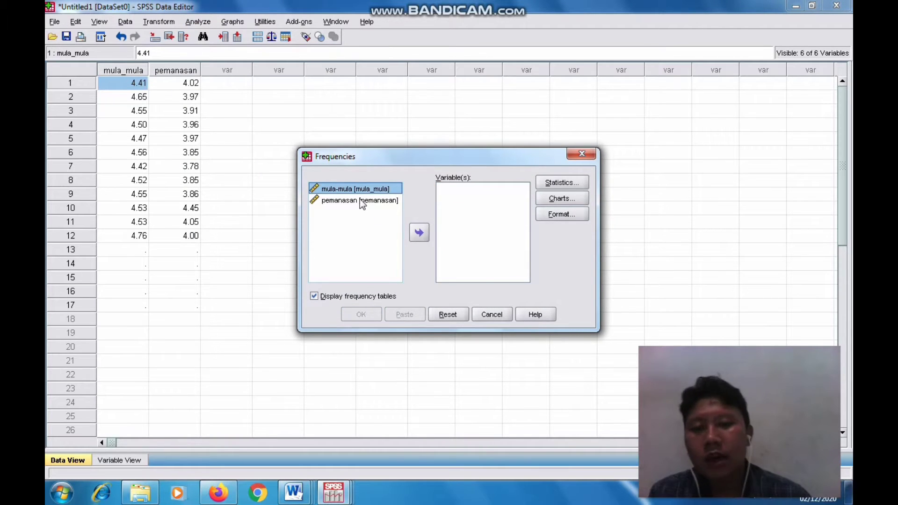
left_click(361, 201)
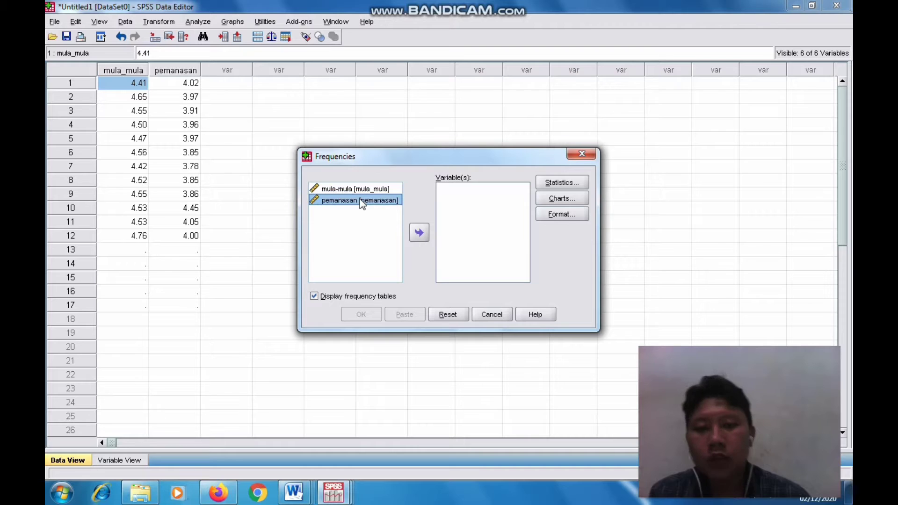
left_click(421, 233)
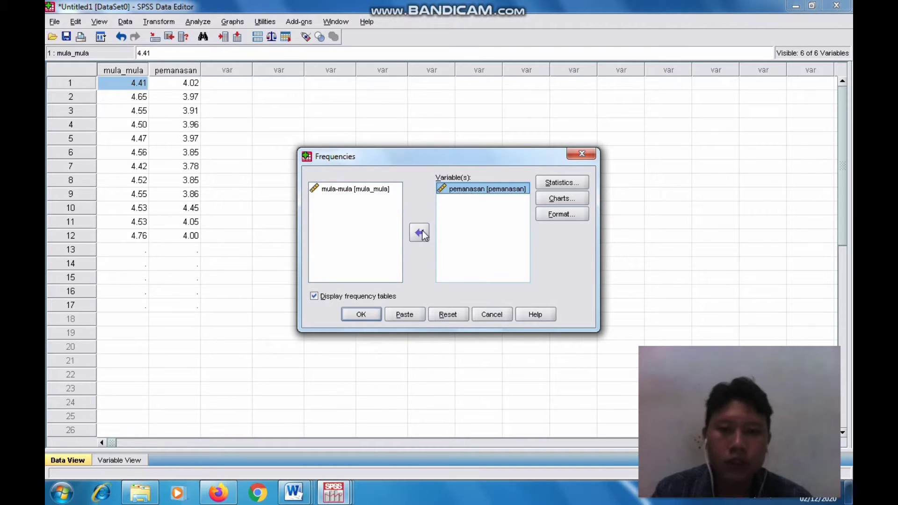
Step: Review the statistics, chart and format options of the pemanasan frequencies, and dismiss the analysis without running it
left_click(549, 183)
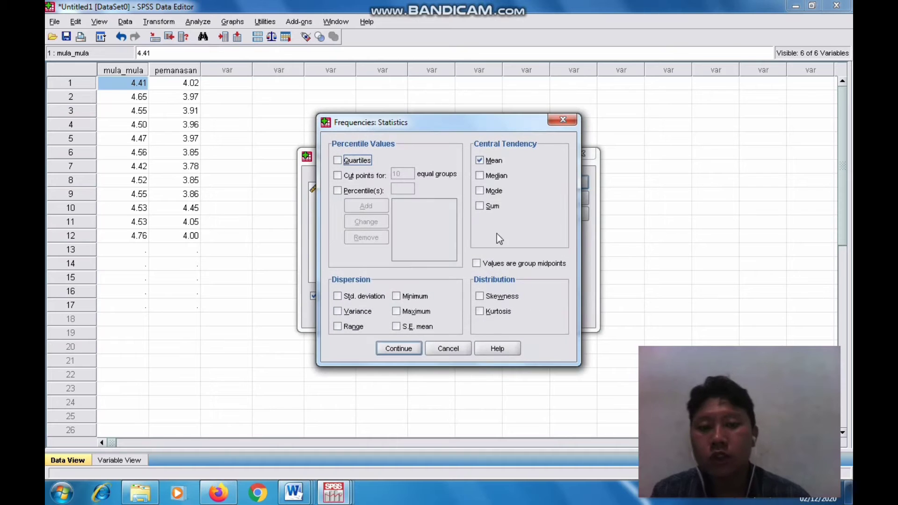
left_click(397, 347)
left_click(557, 201)
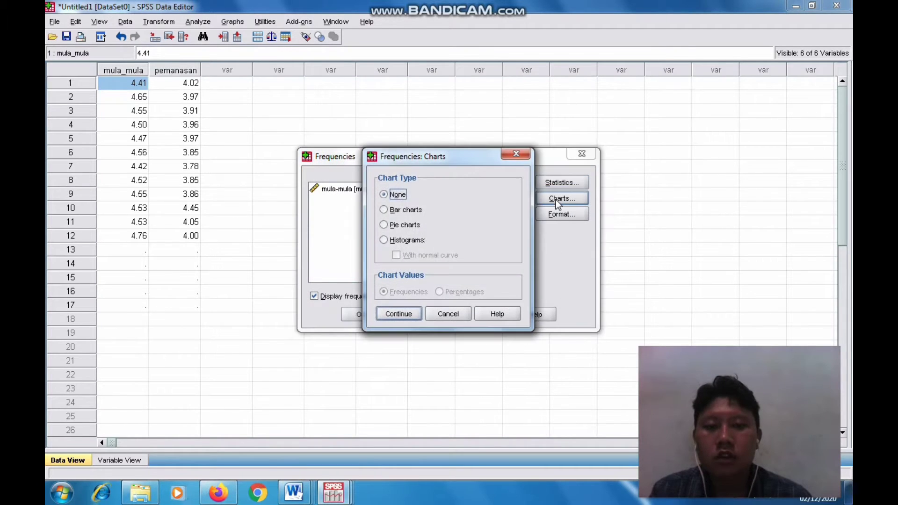
left_click(406, 313)
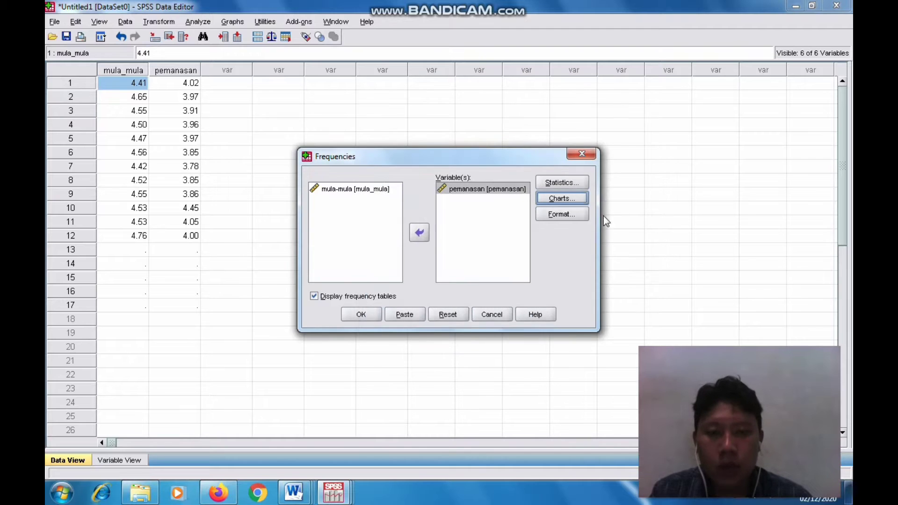
left_click(582, 212)
left_click(398, 290)
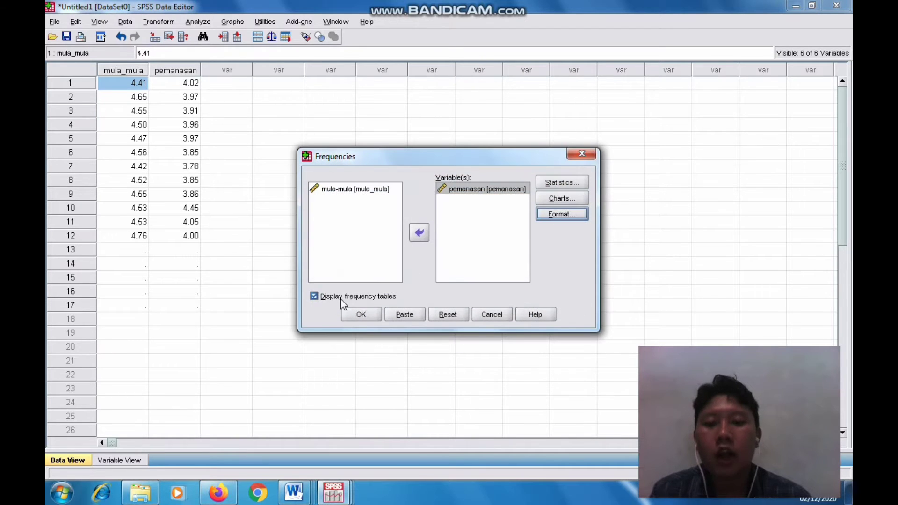
left_click(582, 154)
Step: Examine the pemanasan statistics and frequency table in the Output1 document
mouse_move(333, 497)
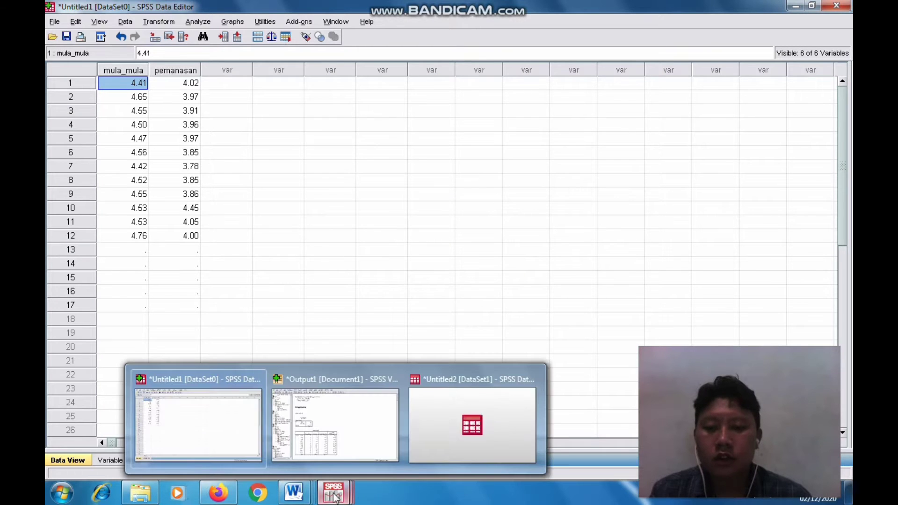
left_click(346, 445)
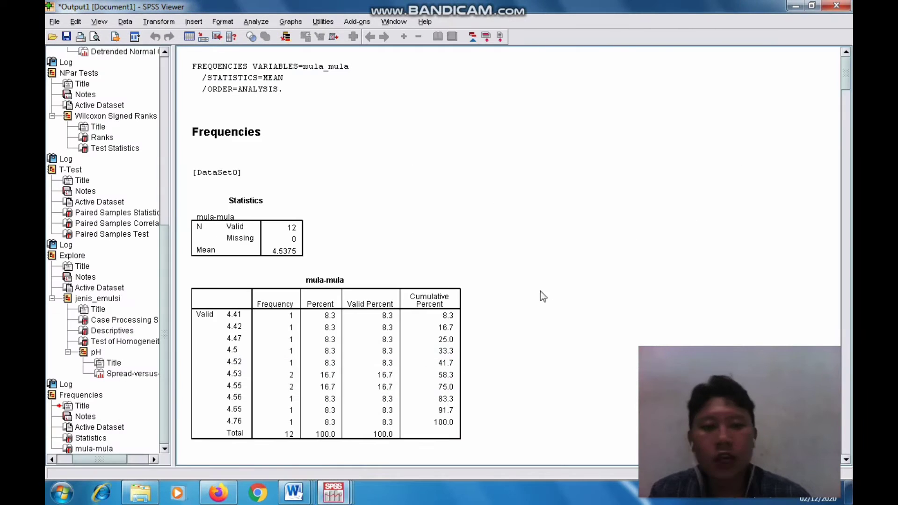
left_click_drag(845, 75, 846, 107)
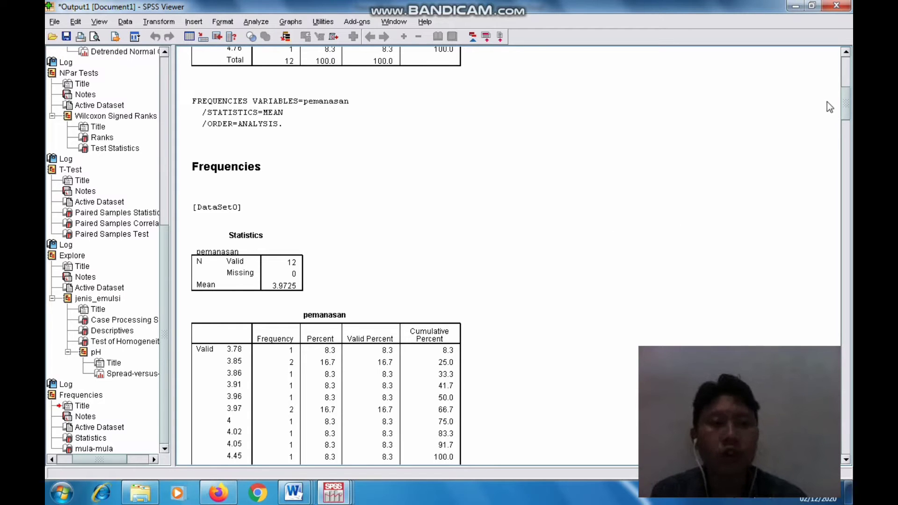
Step: Compare the mula-mula and pemanasan means in Output1 and check the heating-effect criteria in the Kasus P4 Golongan 3 document in Word
left_click_drag(844, 103, 846, 74)
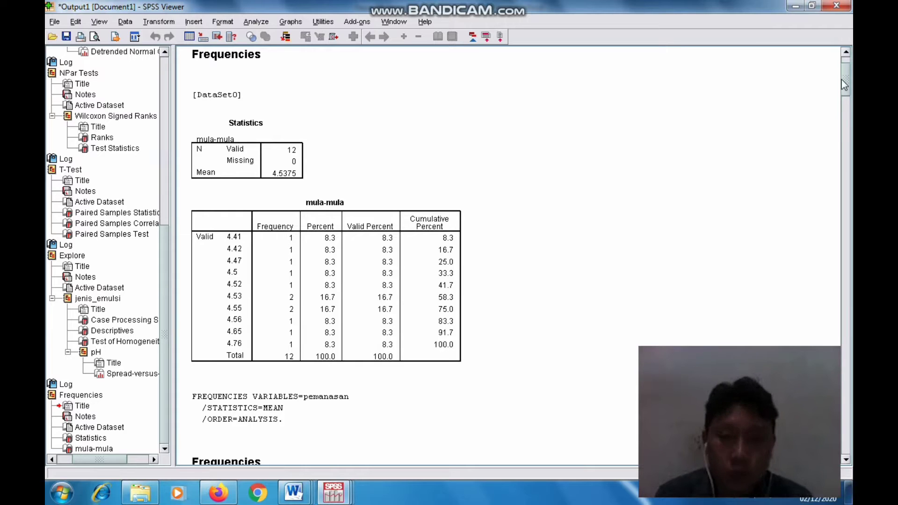
left_click_drag(845, 77, 848, 103)
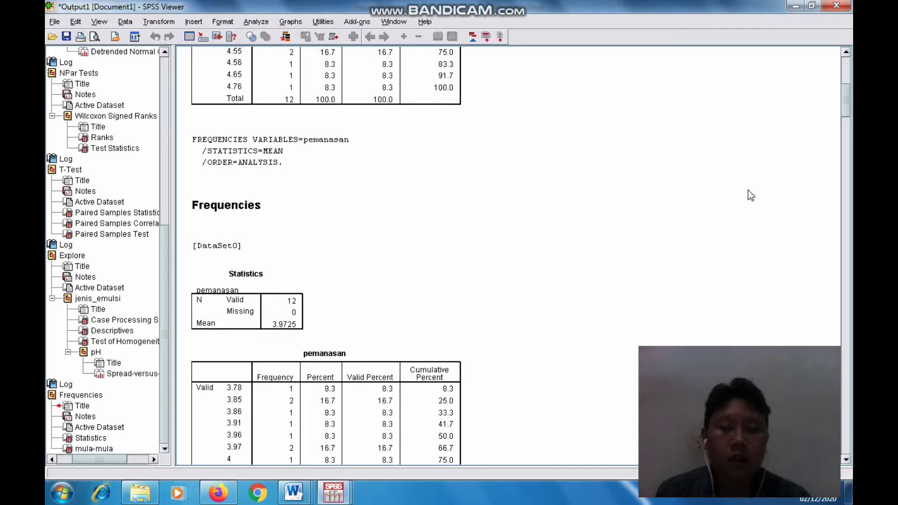
mouse_move(287, 500)
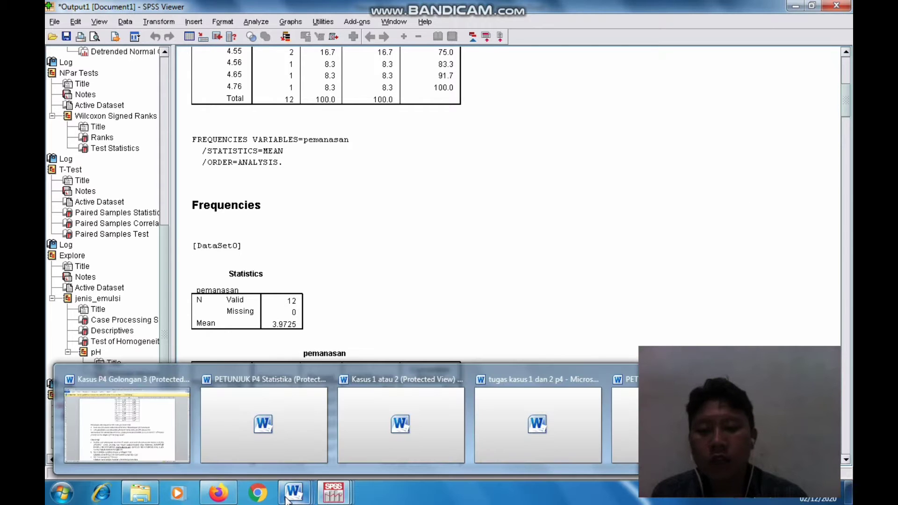
left_click(154, 421)
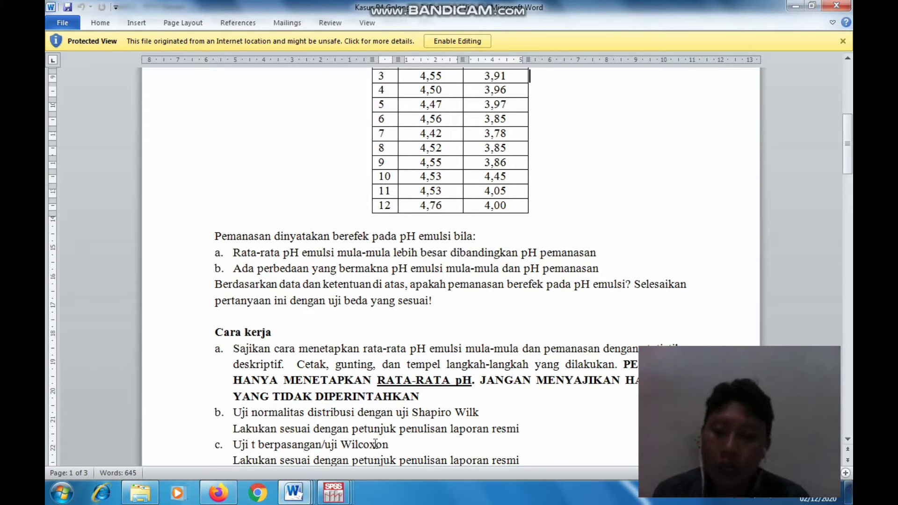
mouse_move(335, 498)
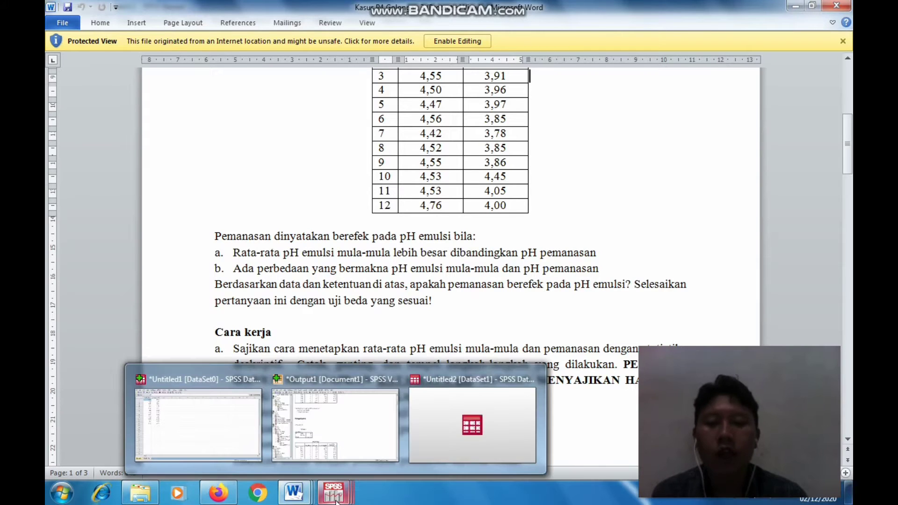
left_click(332, 449)
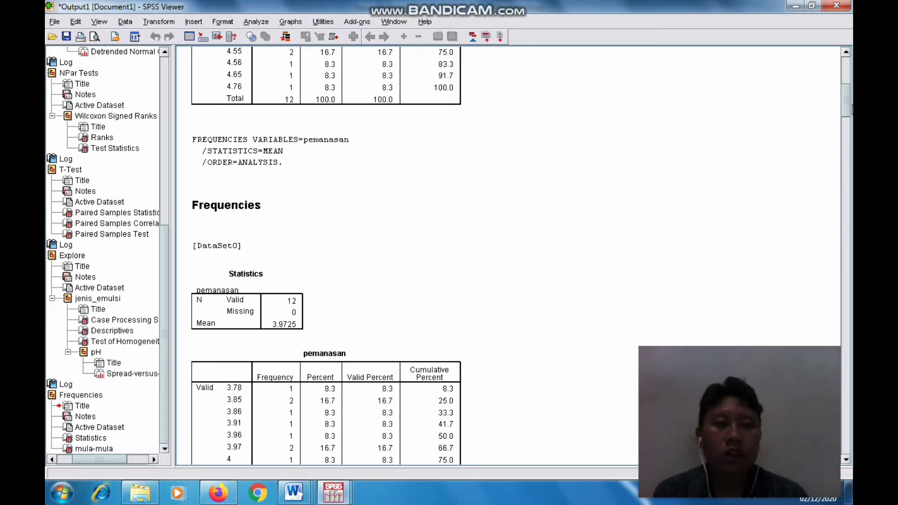
left_click_drag(845, 96, 845, 63)
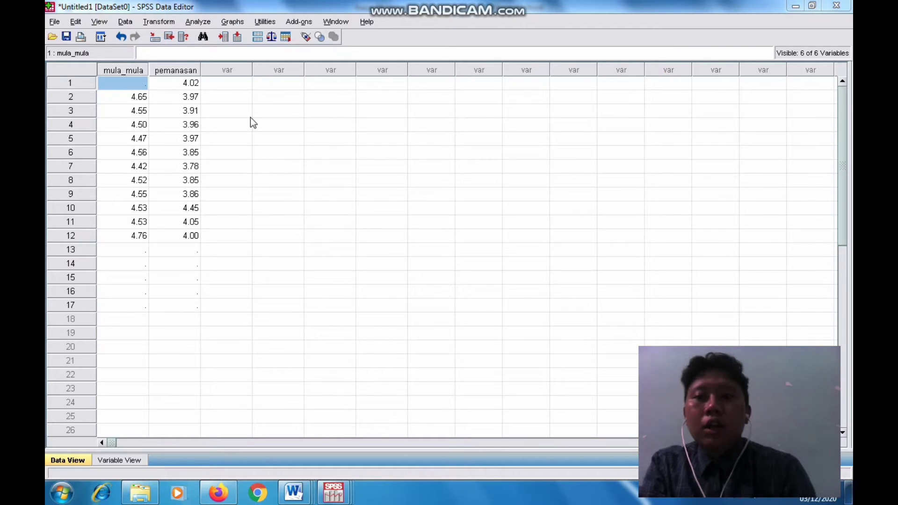
Step: Set up an Explore analysis on DataSet0, clearing the dependent list and adding mula-mula and pemanasan to it again
left_click(206, 23)
mouse_move(229, 57)
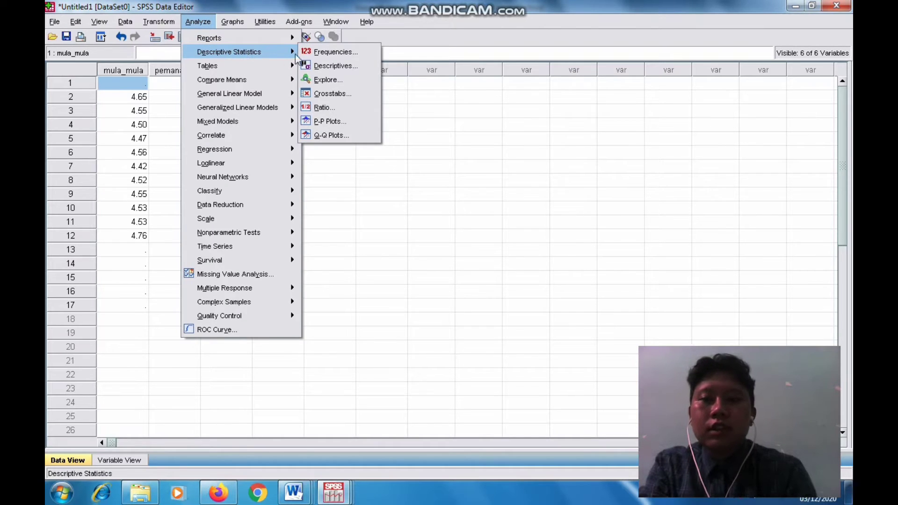
left_click(327, 84)
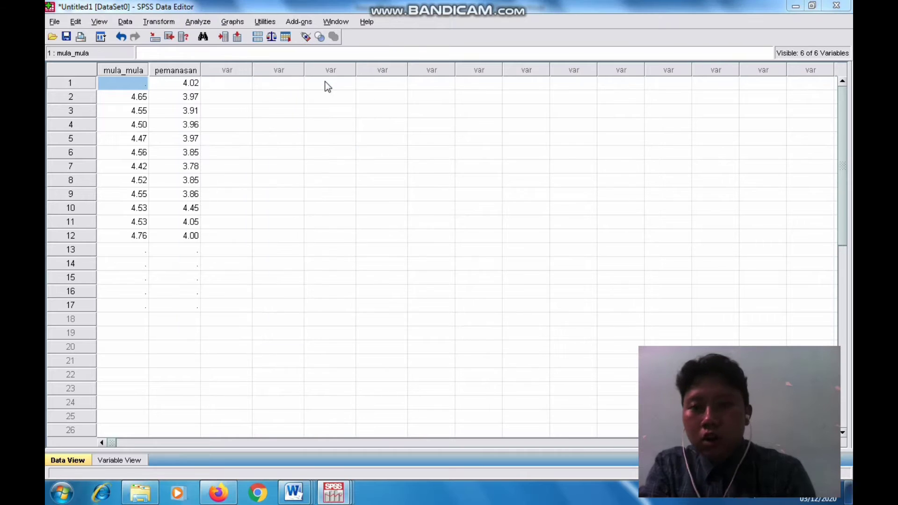
left_click(441, 180)
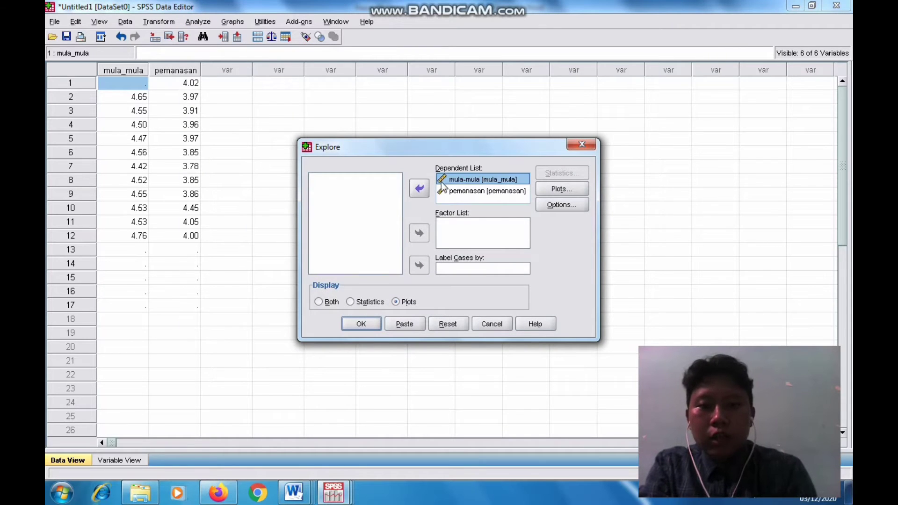
left_click(423, 189)
left_click(451, 179)
left_click(423, 189)
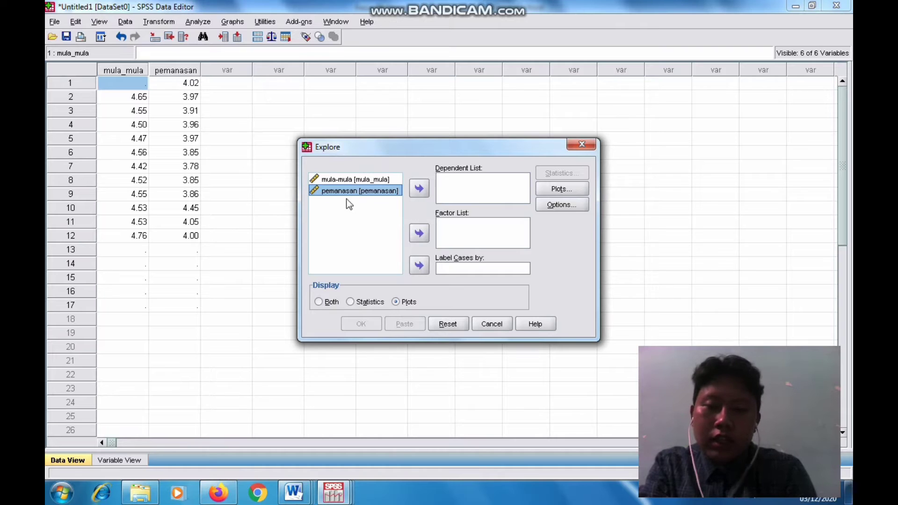
left_click(395, 179)
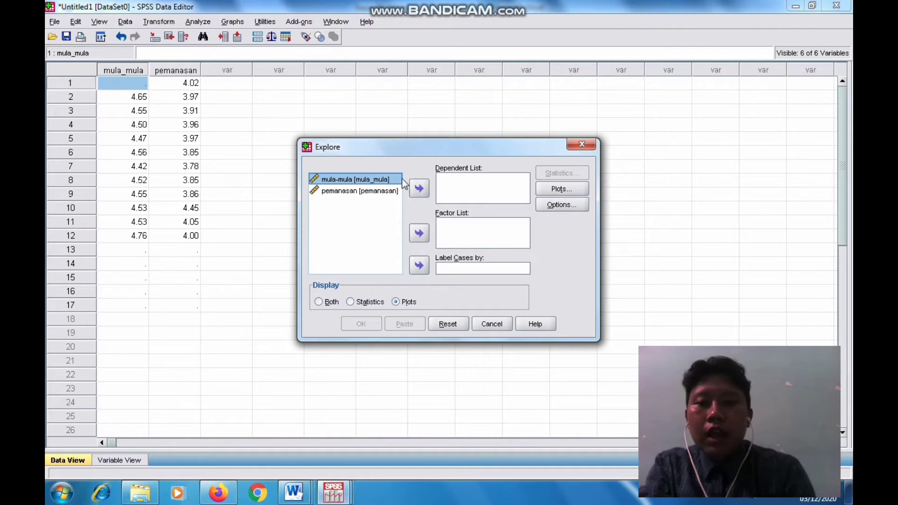
left_click(418, 187)
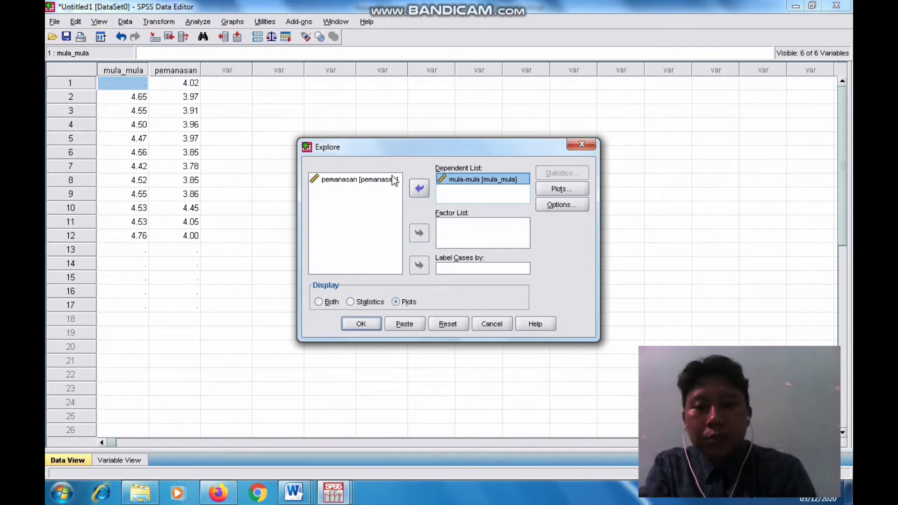
left_click(393, 180)
left_click(419, 188)
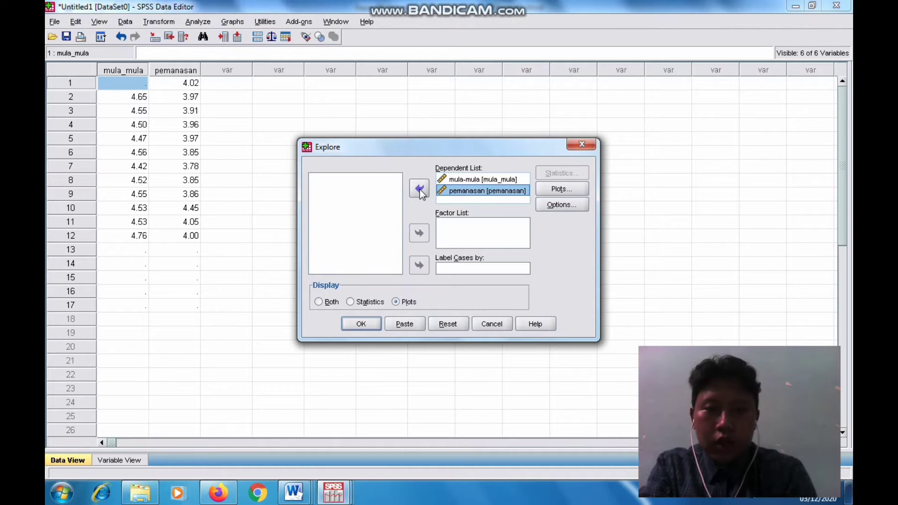
Step: Review the Explore plots and missing-value options, dismiss the analysis without running it, and switch to the Output1 document
left_click(555, 189)
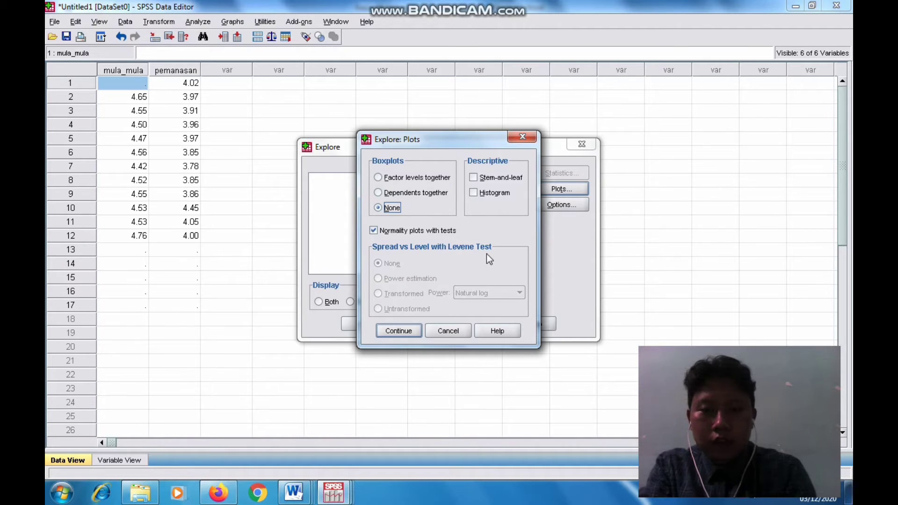
left_click(407, 326)
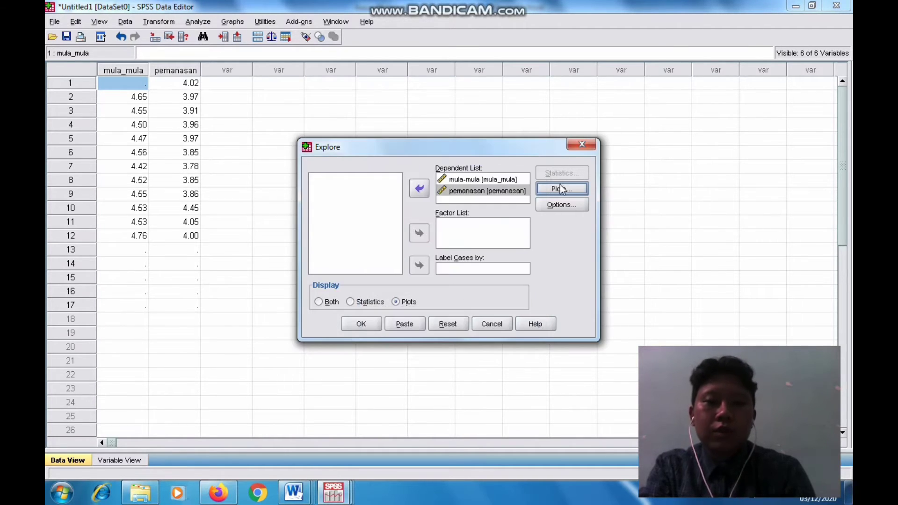
left_click(556, 203)
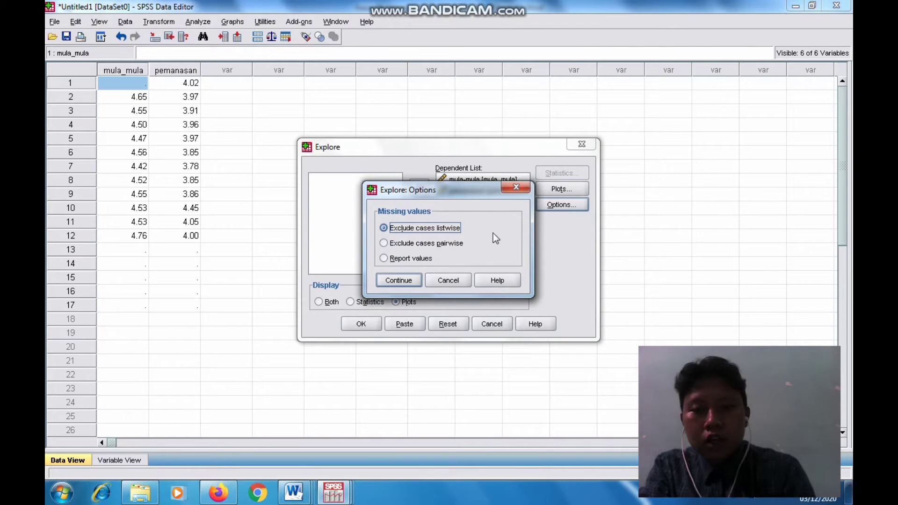
left_click(399, 278)
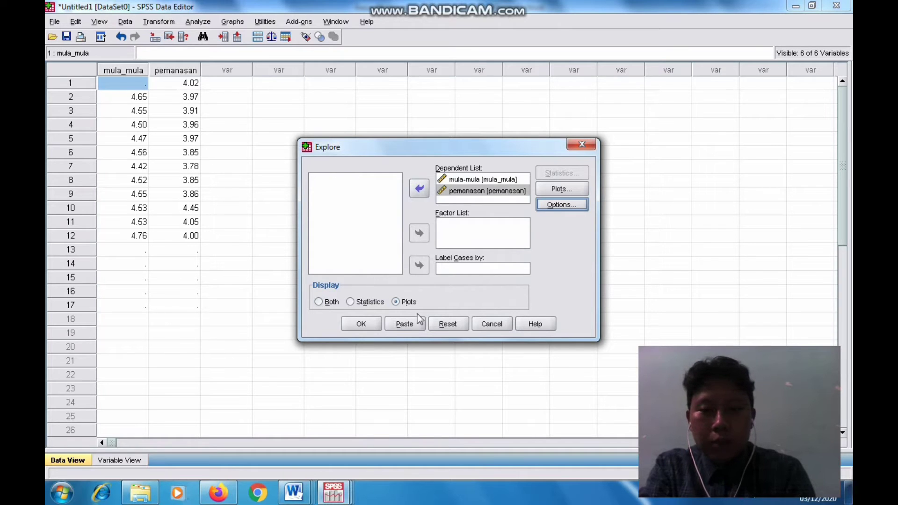
left_click(582, 144)
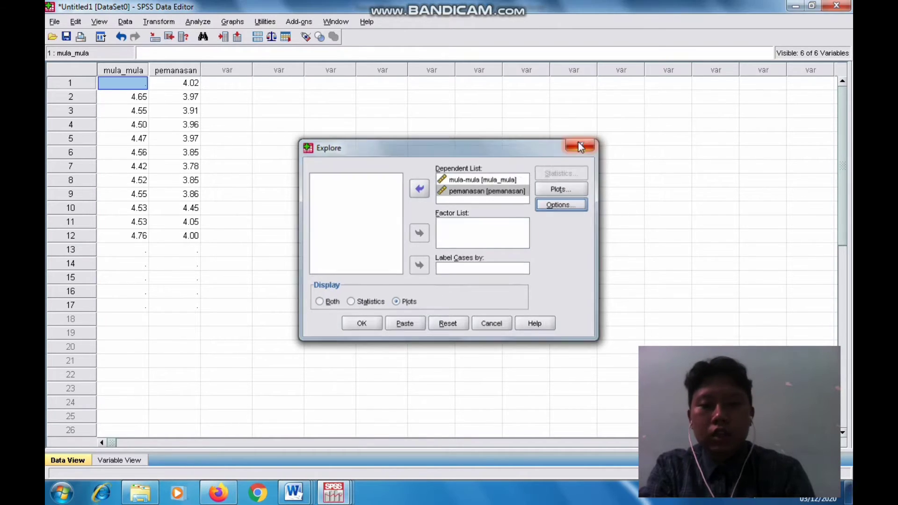
mouse_move(331, 489)
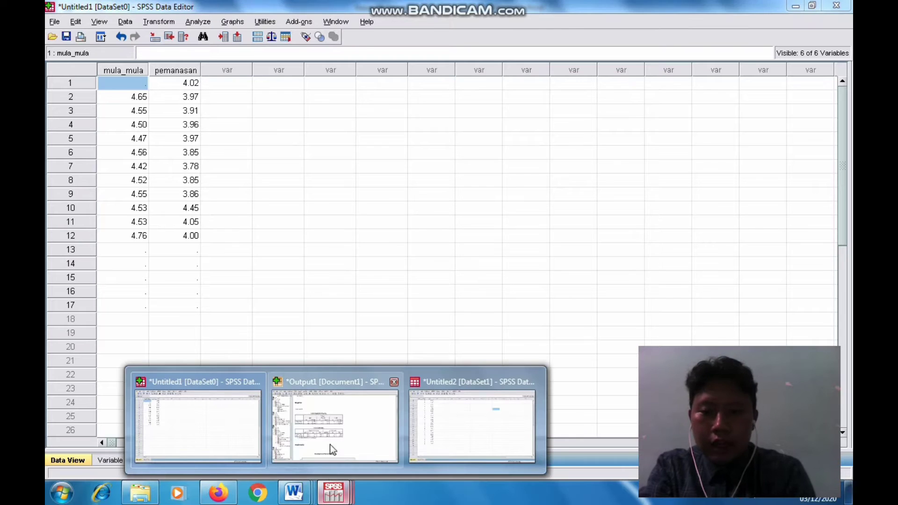
left_click(332, 431)
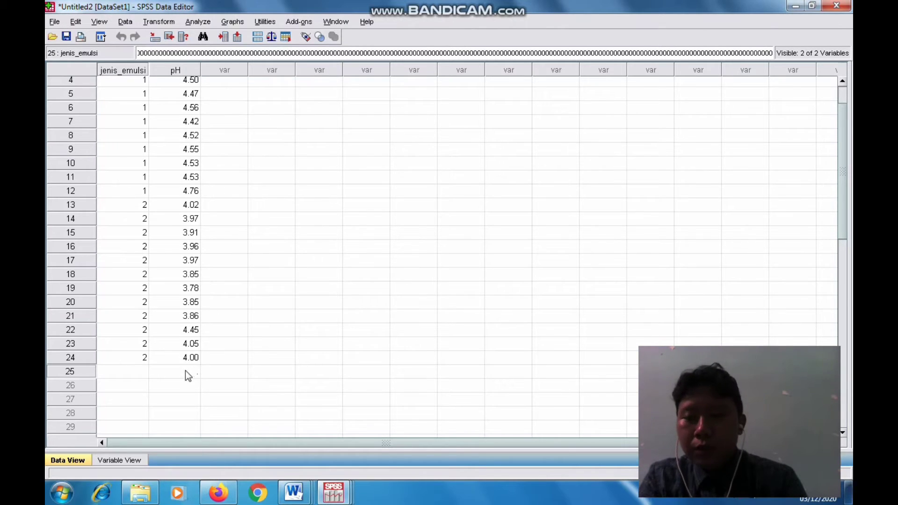
Step: Inspect the value labels defined for the jenis_emulsi variable in DataSet1 and return to its data
left_click(138, 461)
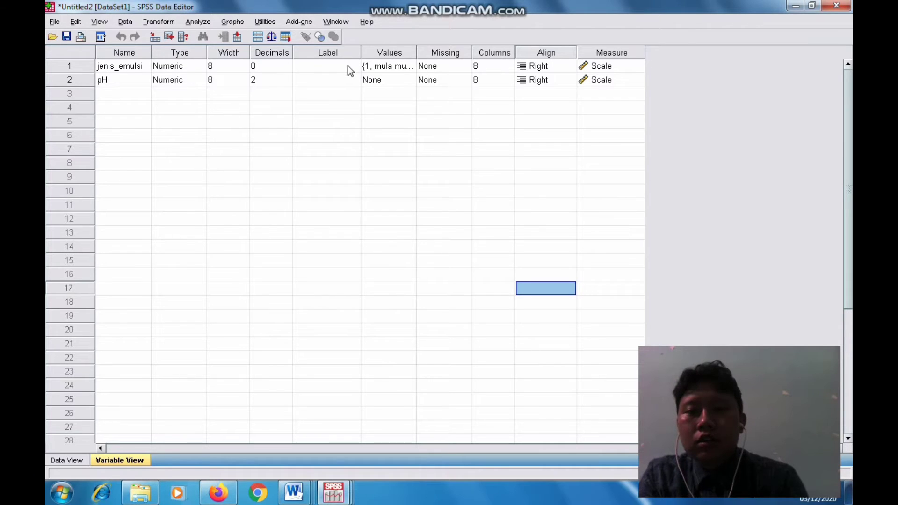
left_click(401, 64)
left_click(409, 65)
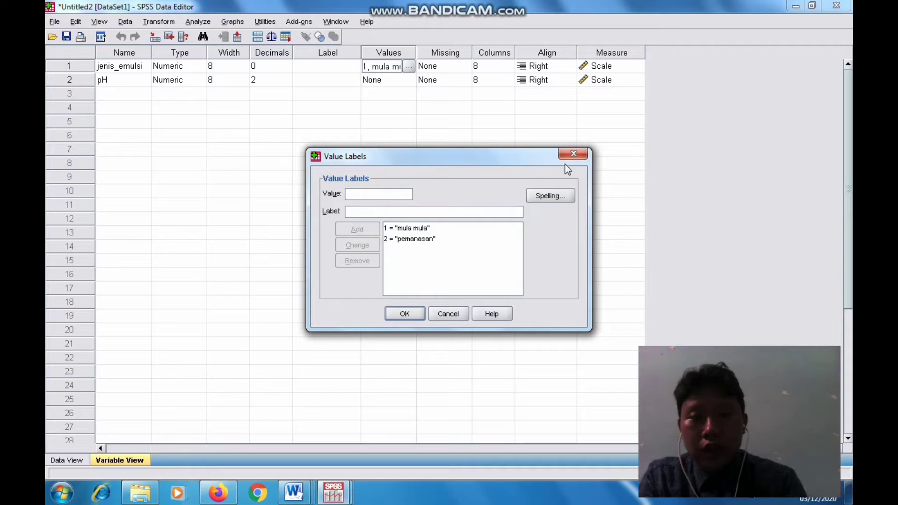
left_click(574, 154)
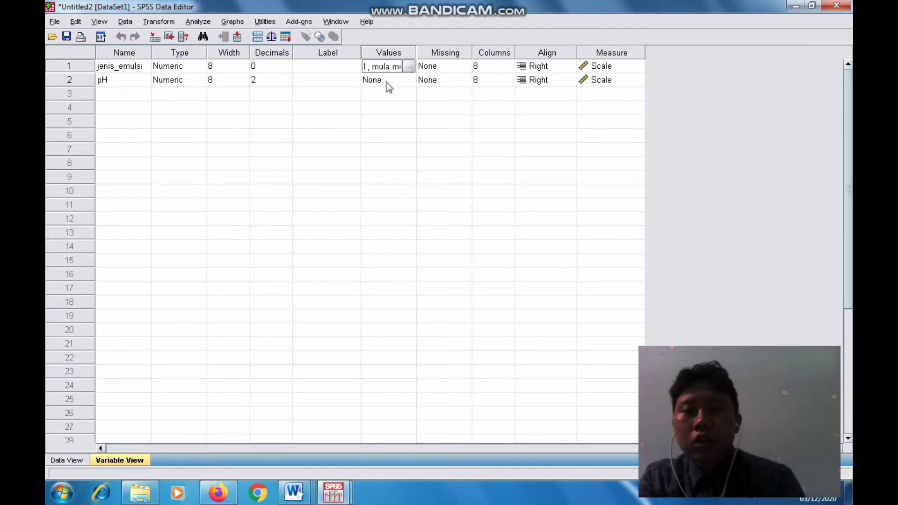
left_click(66, 460)
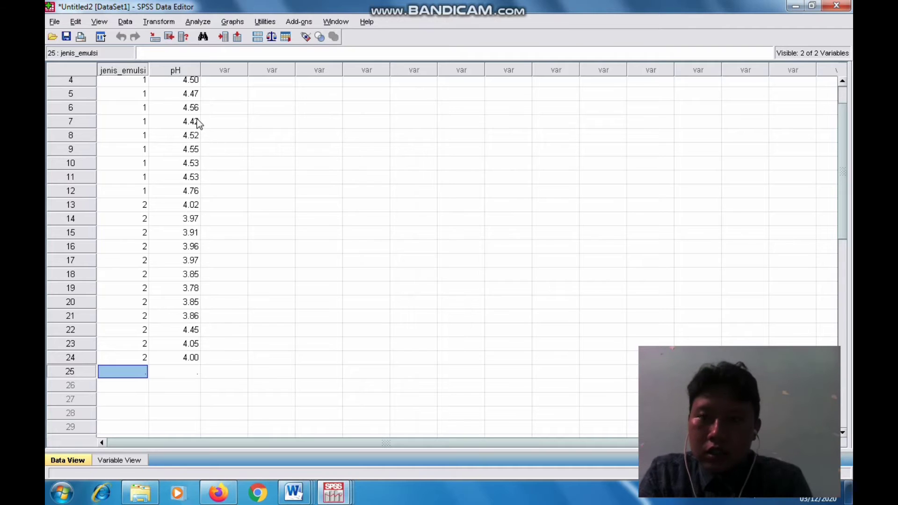
Step: Set up an Explore analysis on DataSet1 with jenis_emulsi as the factor and pH as the dependent variable
left_click(203, 22)
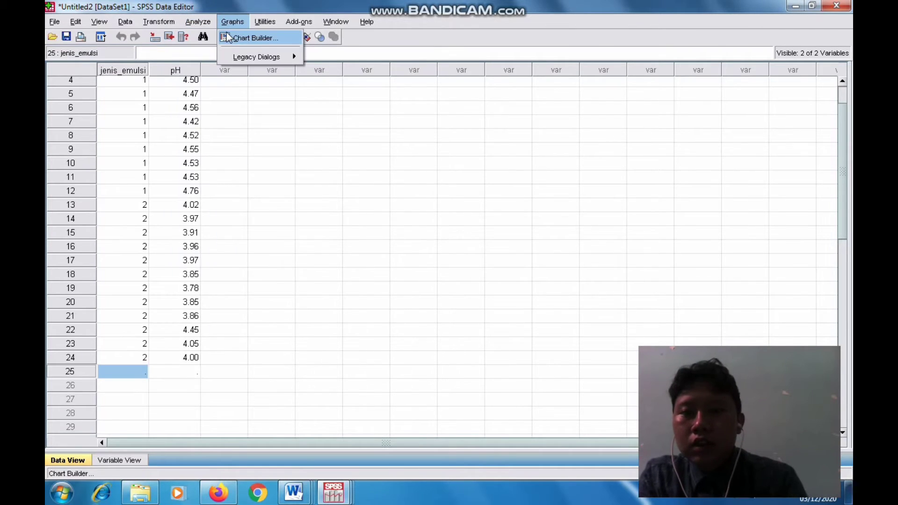
mouse_move(233, 52)
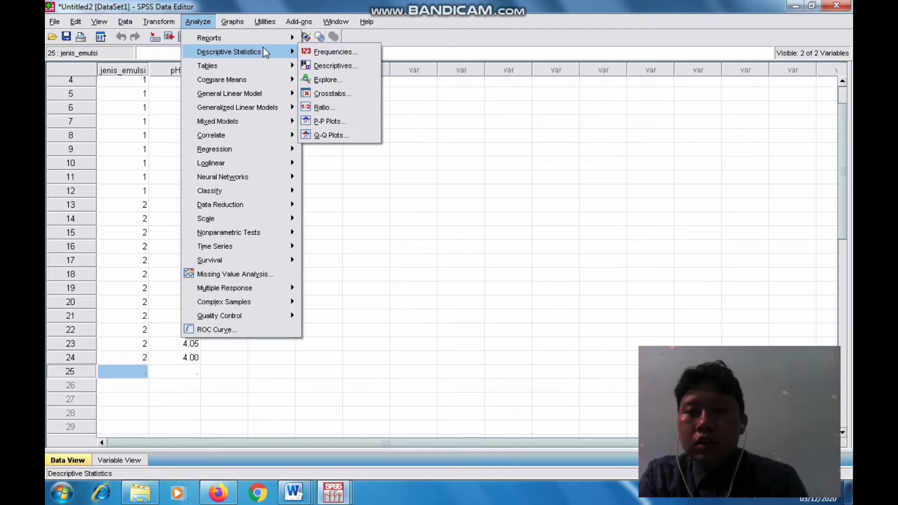
left_click(312, 81)
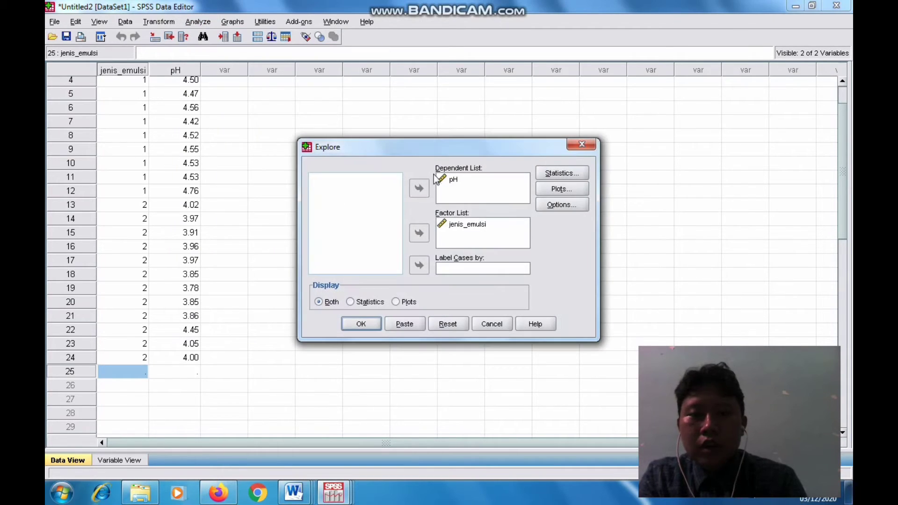
left_click(449, 181)
left_click(418, 188)
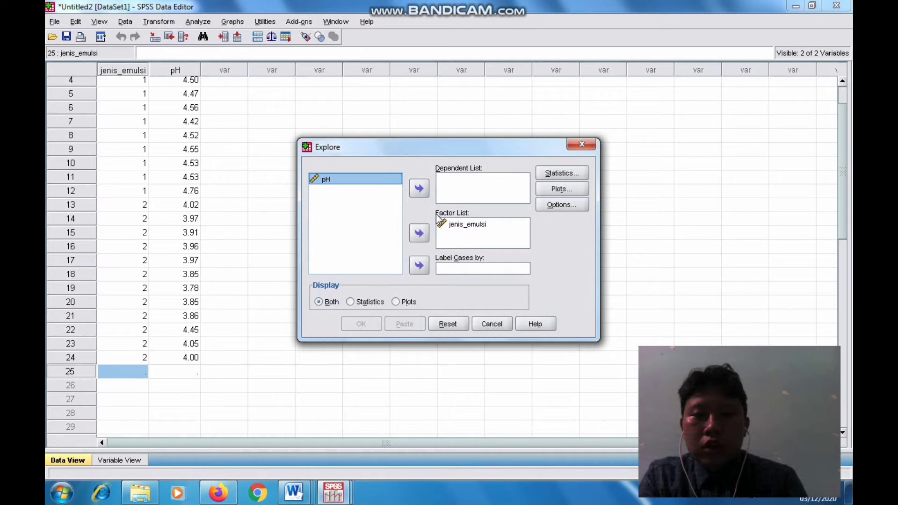
left_click(463, 221)
left_click(421, 233)
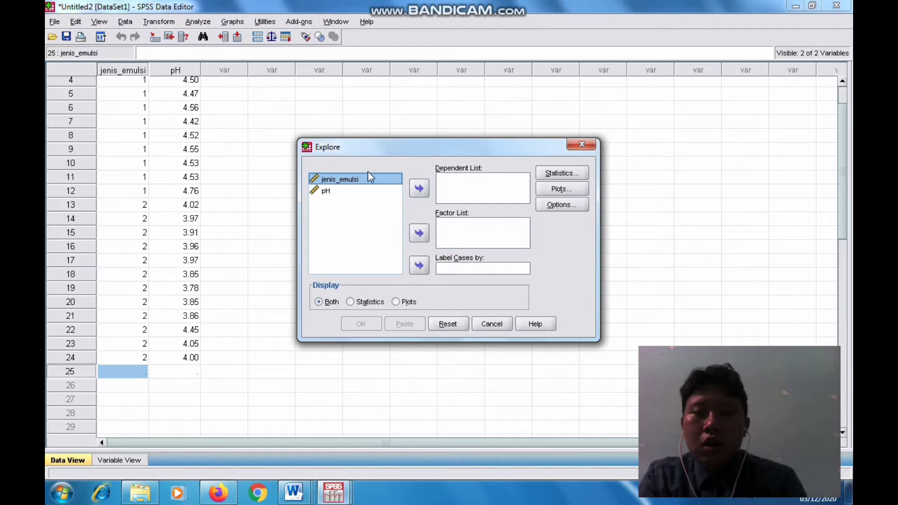
left_click(426, 233)
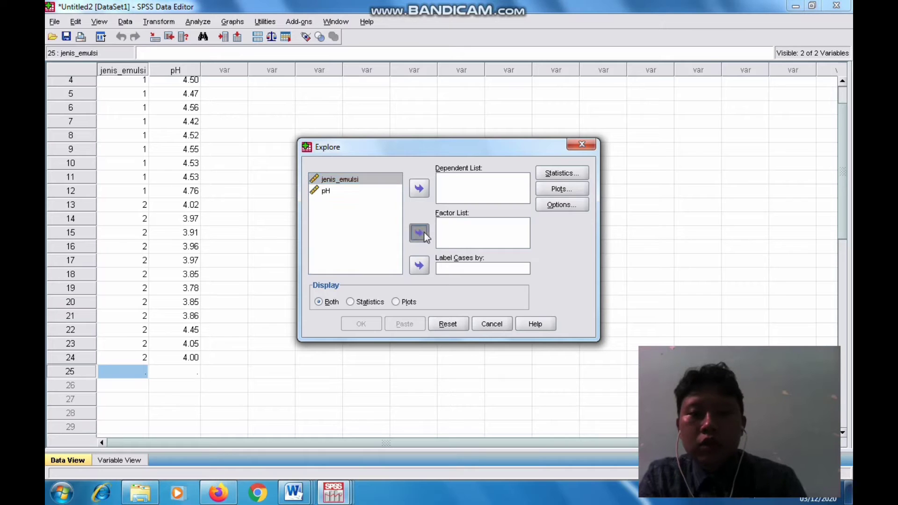
left_click(383, 179)
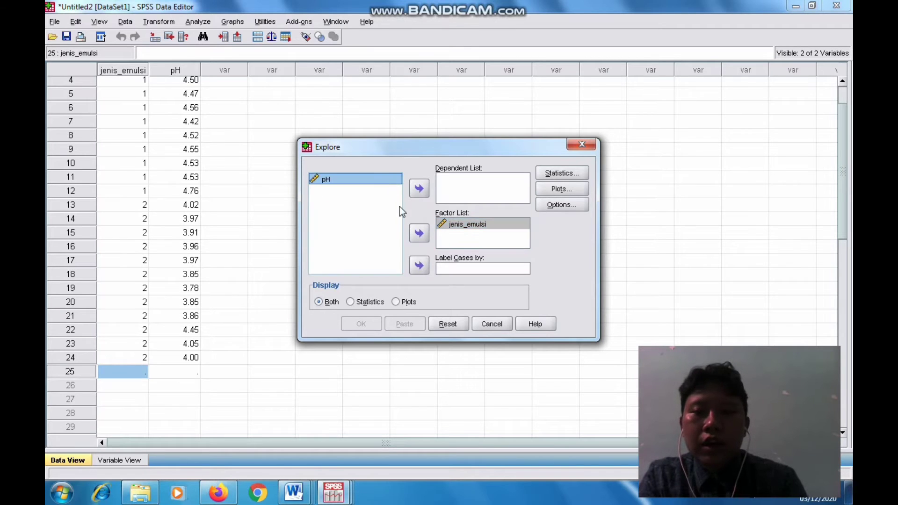
left_click(423, 188)
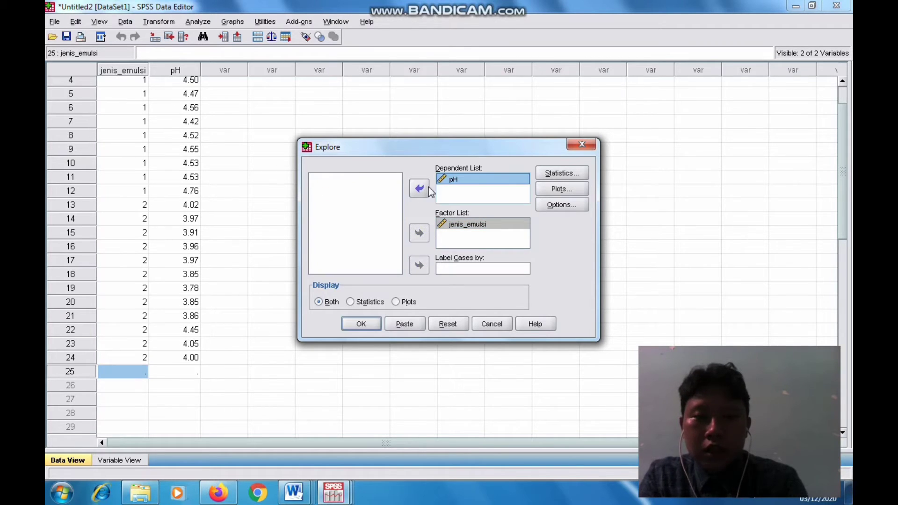
Step: Review the statistics, plots and missing-value options of the Explore analysis on DataSet1 and dismiss it without running it
left_click(542, 173)
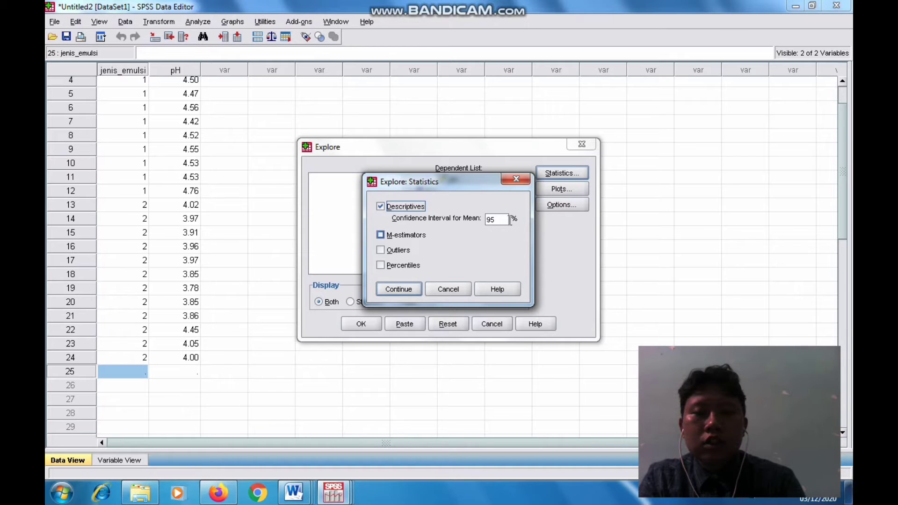
left_click(515, 179)
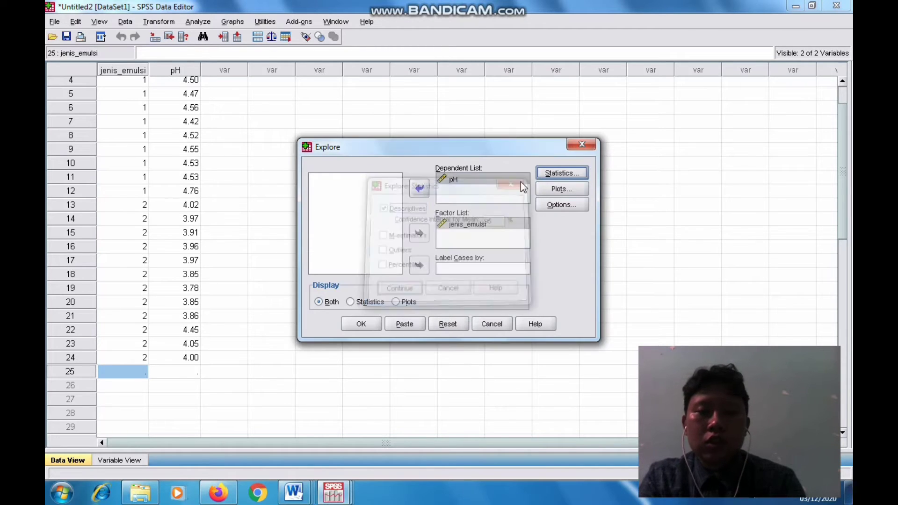
left_click(546, 189)
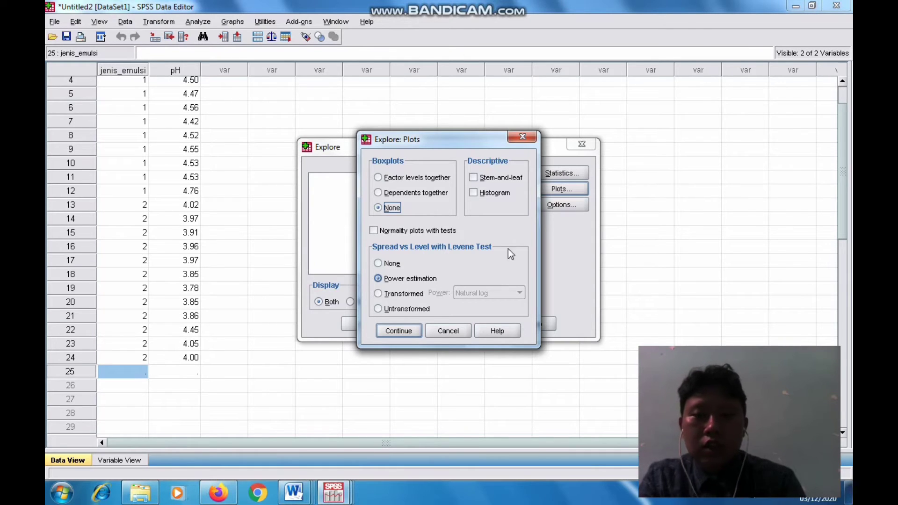
left_click(524, 136)
left_click(558, 206)
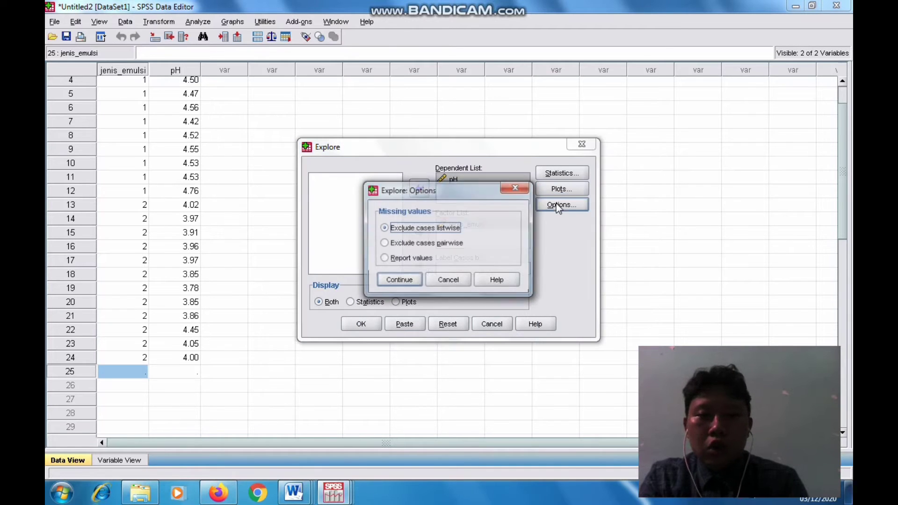
left_click(523, 191)
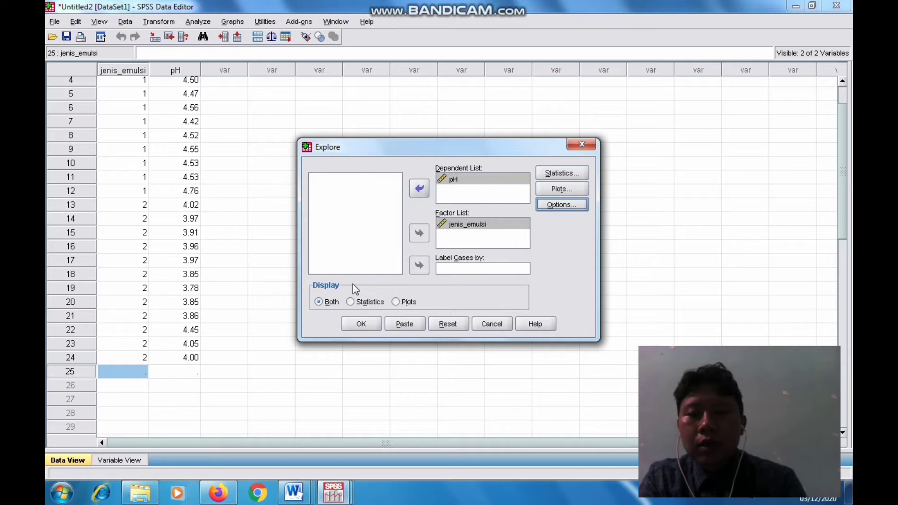
left_click(571, 147)
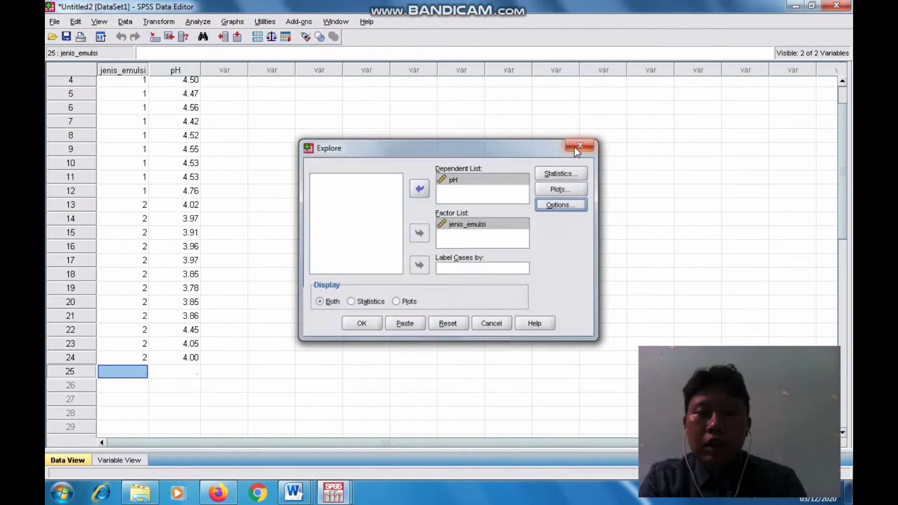
Step: Switch to the Output1 document and examine the results below the Wilcoxon Signed Ranks tables
mouse_move(329, 497)
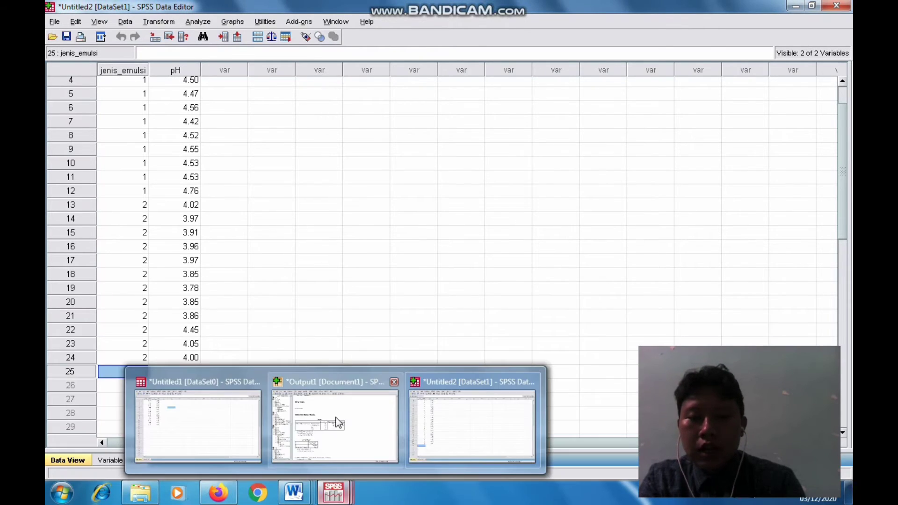
left_click(337, 421)
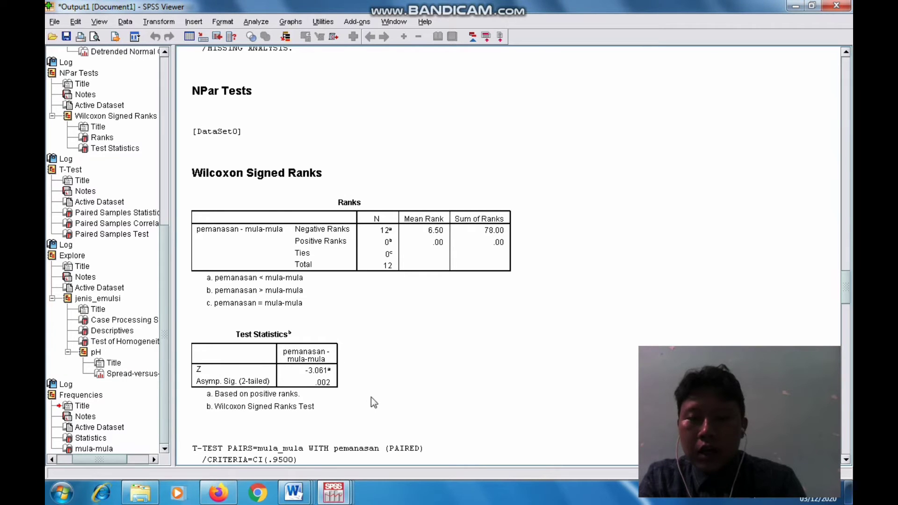
left_click_drag(845, 283, 846, 321)
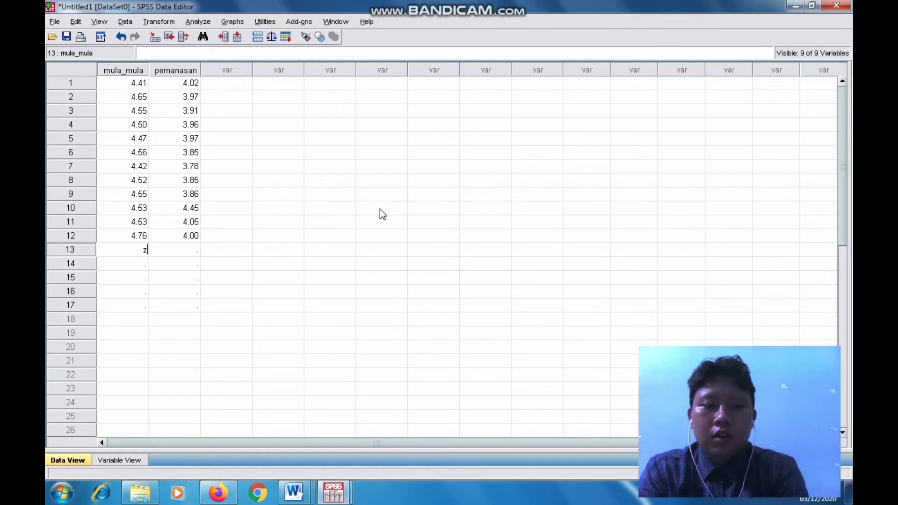
Step: Set up a Wilcoxon two-related-samples test on DataSet0, clearing the existing pair and pairing mula-mula with pemanasan again
key("BackSpace")
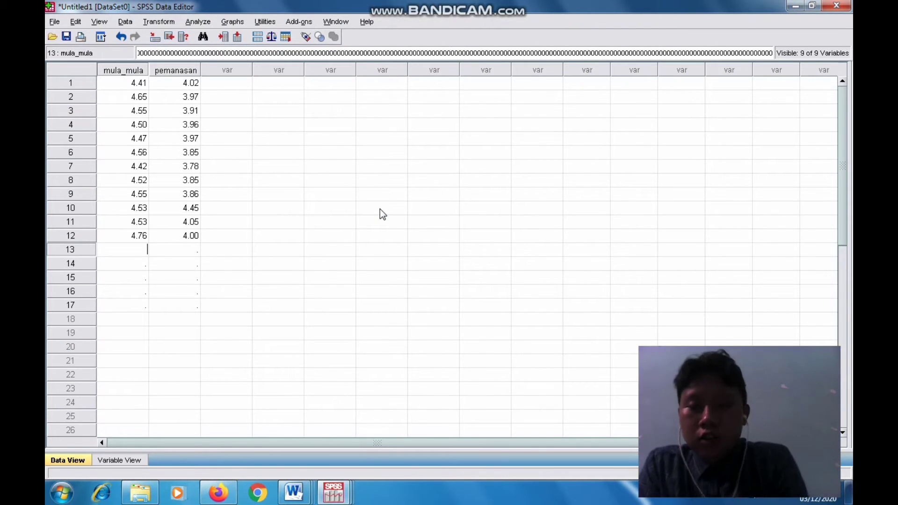
left_click(260, 124)
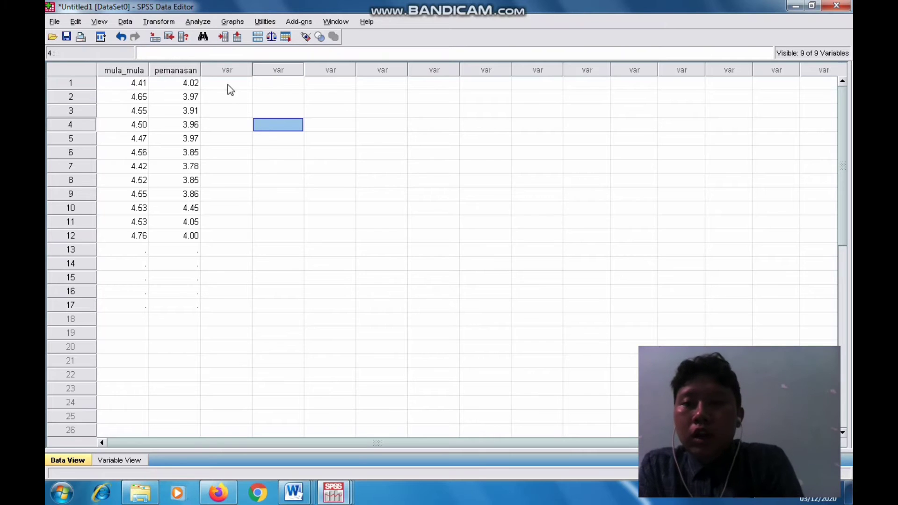
left_click(199, 22)
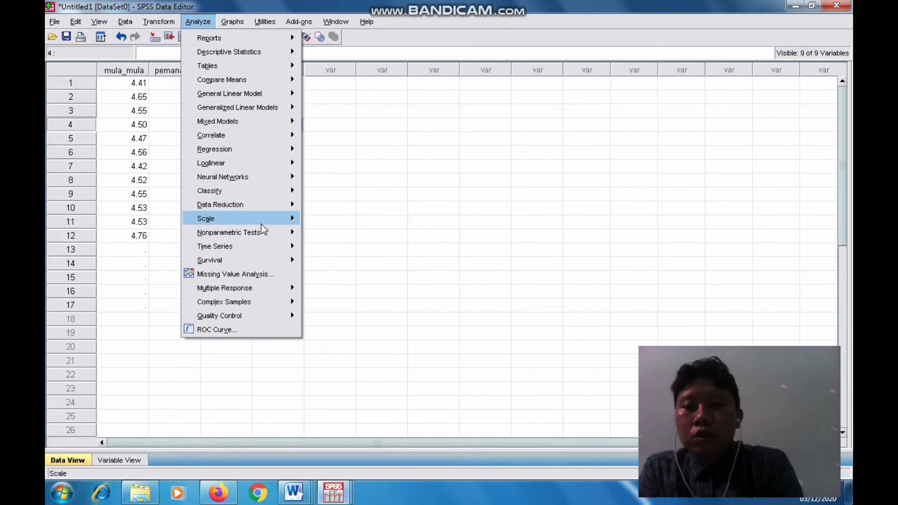
mouse_move(261, 232)
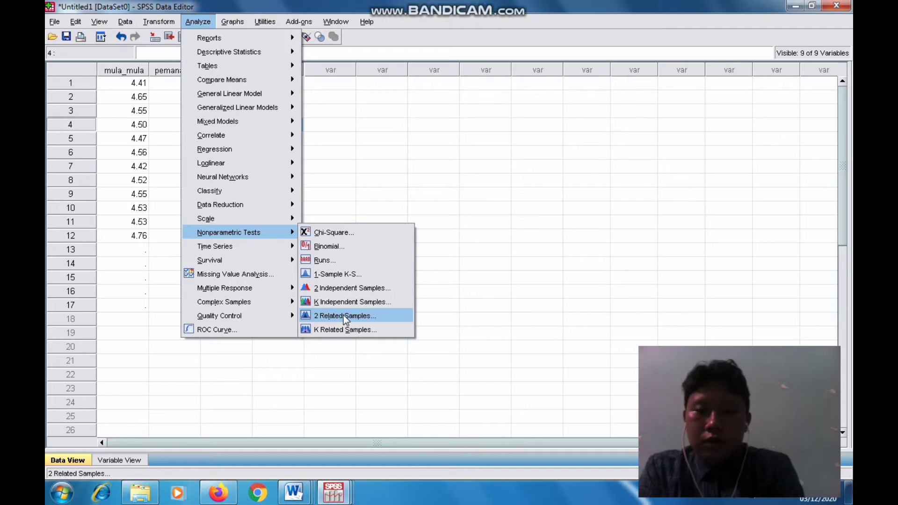
left_click(343, 315)
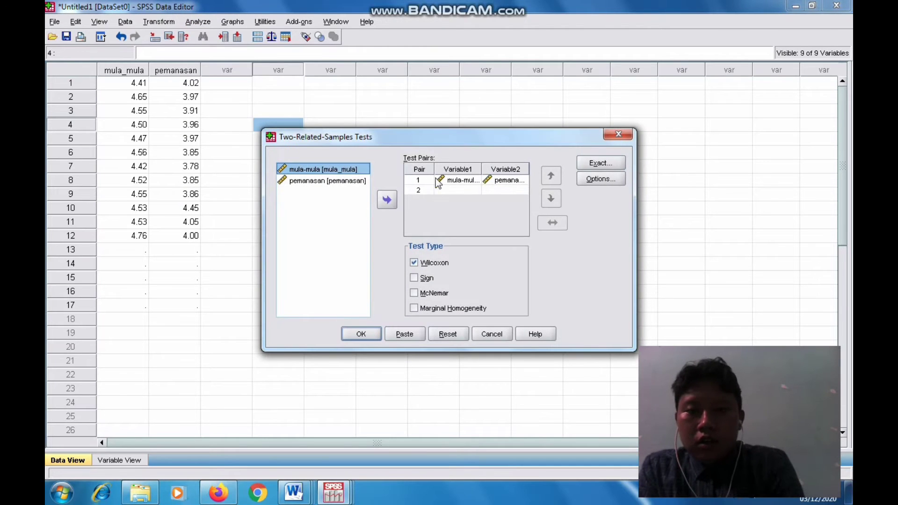
left_click(453, 182)
left_click(387, 200)
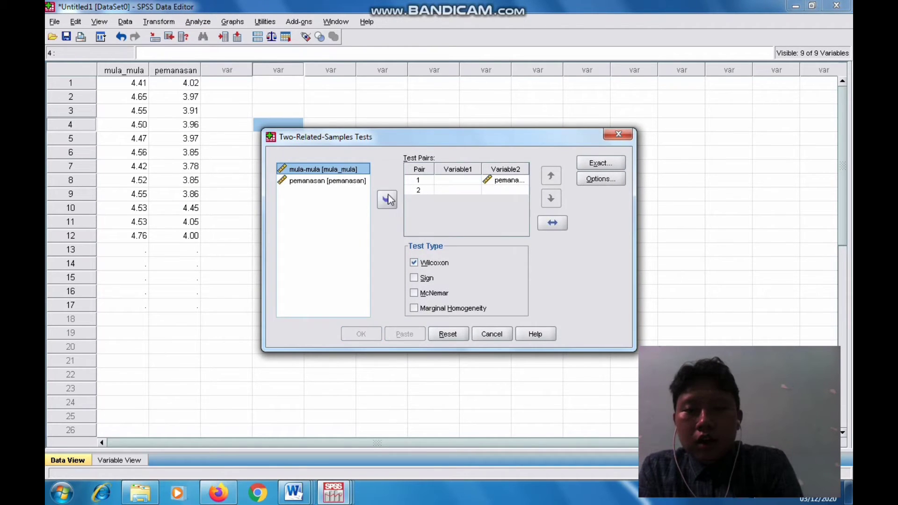
left_click(505, 182)
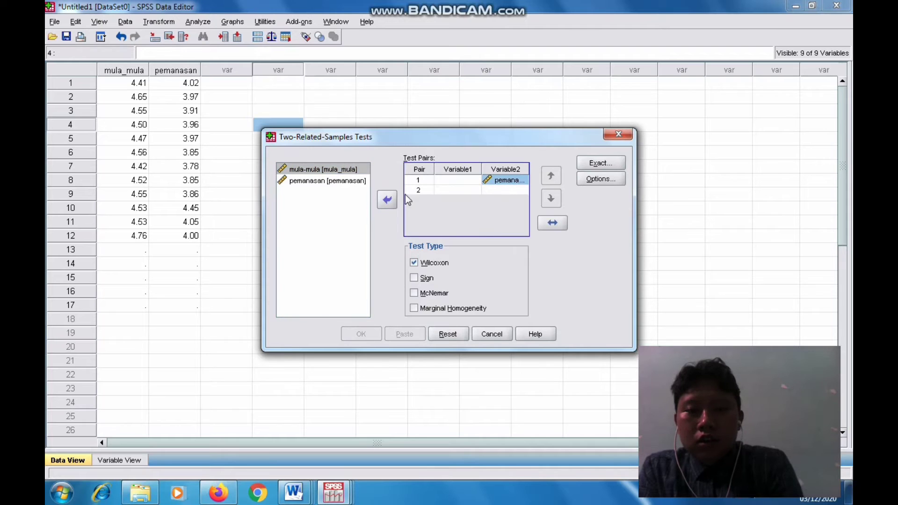
left_click(387, 200)
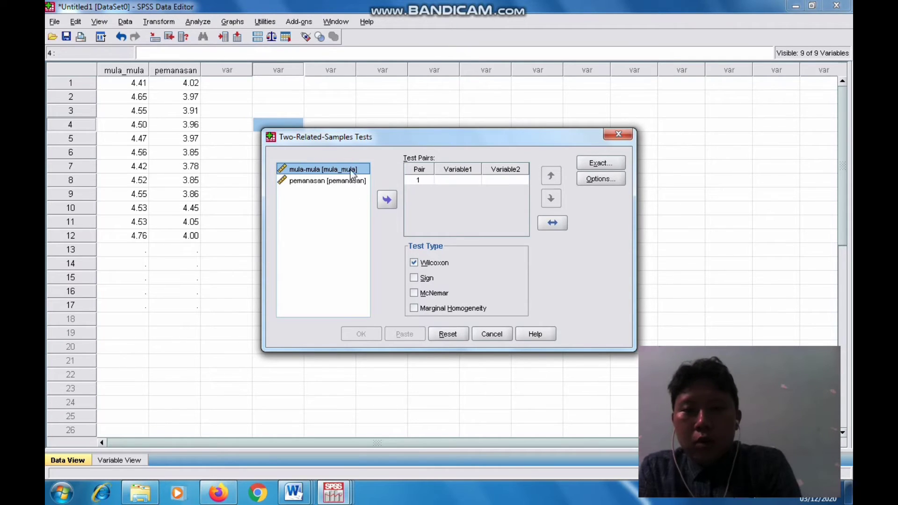
left_click(387, 201)
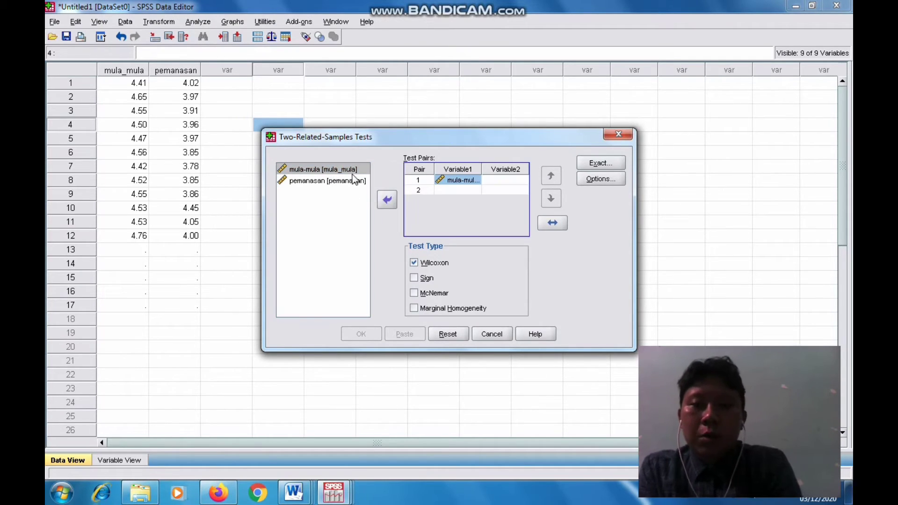
left_click(354, 182)
left_click(387, 201)
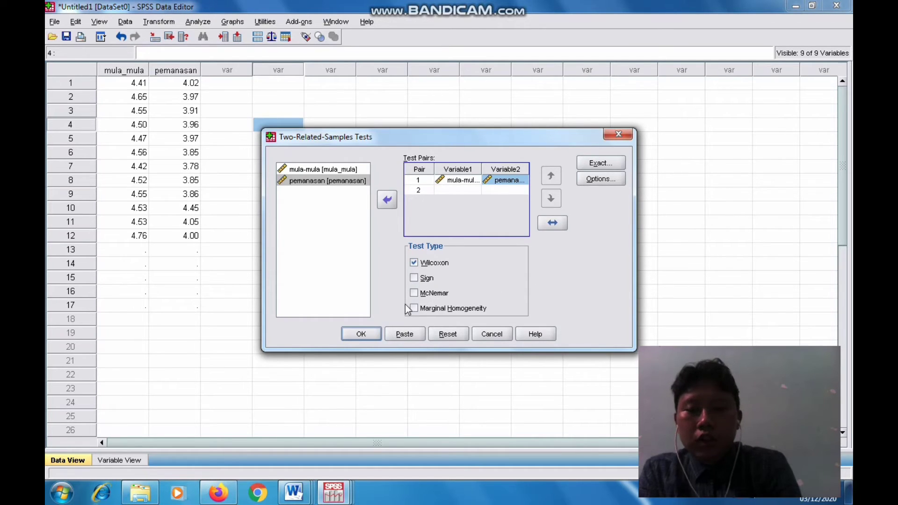
Step: Dismiss the two-related-samples test without running it and switch to the Output1 document
left_click(618, 135)
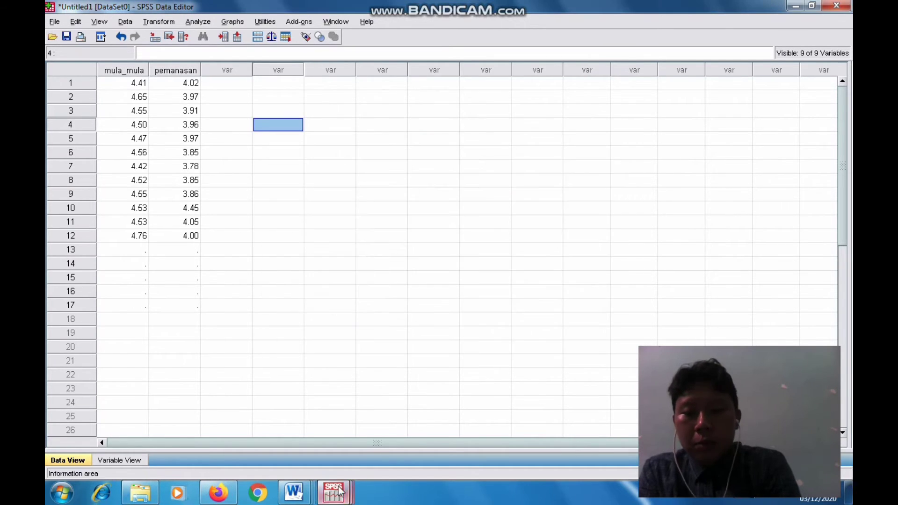
mouse_move(334, 490)
left_click(333, 449)
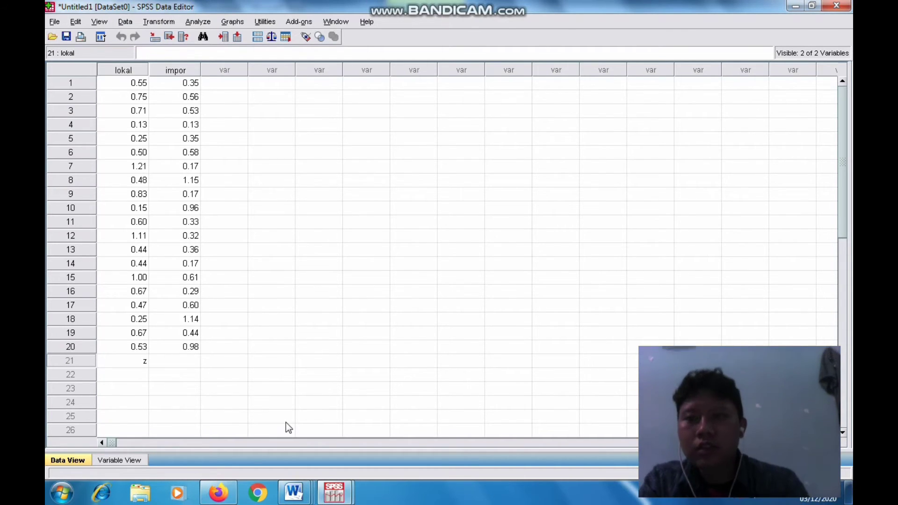
Step: Inspect the definitions and labels of the lokal and impor variables in DataSet0 and return to the data
left_click(141, 459)
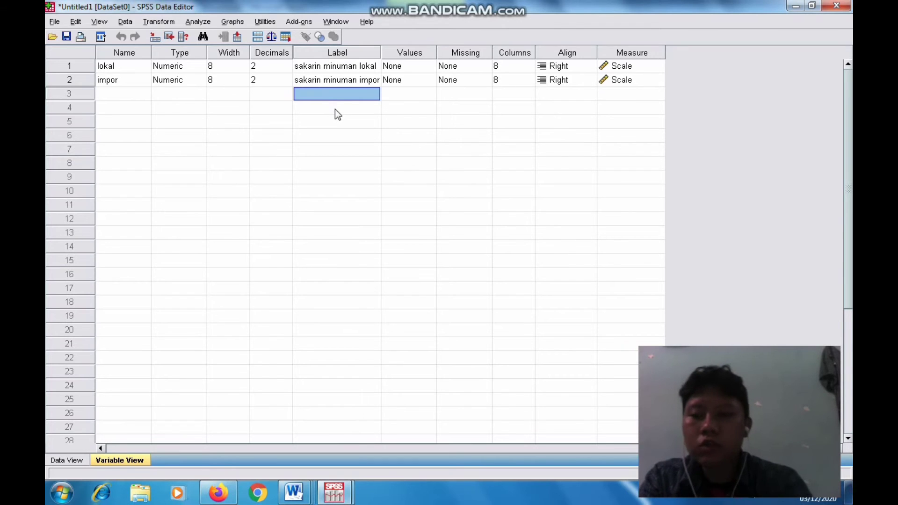
left_click(68, 460)
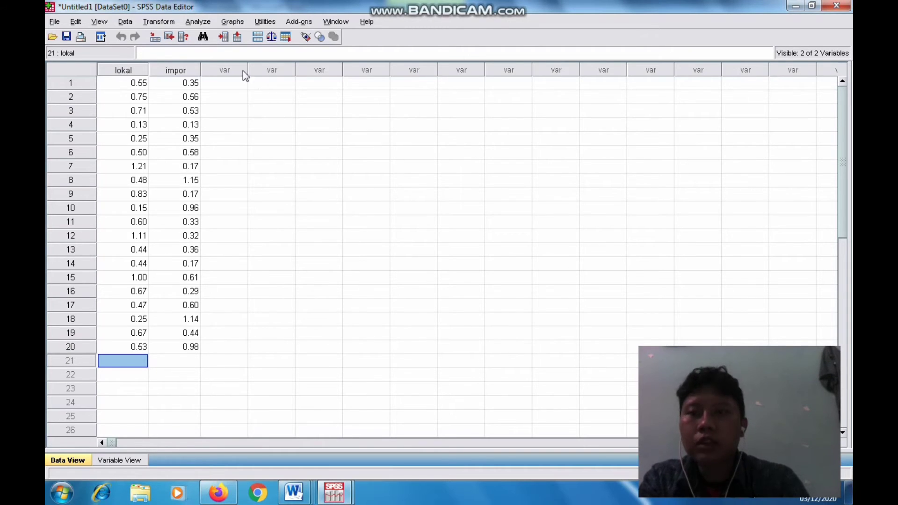
Step: Set up a Frequencies analysis with Mean, clearing sakarin minuman impor from the variables and adding sakarin minuman lokal
left_click(208, 18)
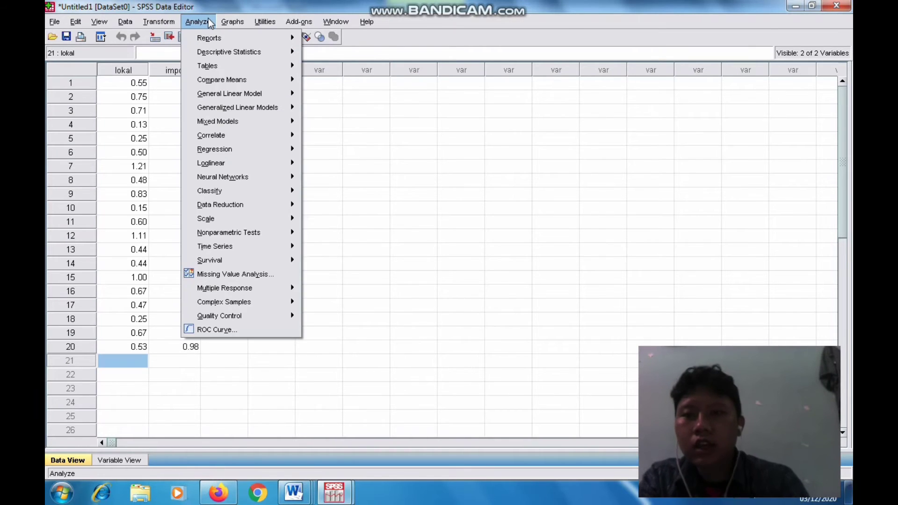
mouse_move(221, 43)
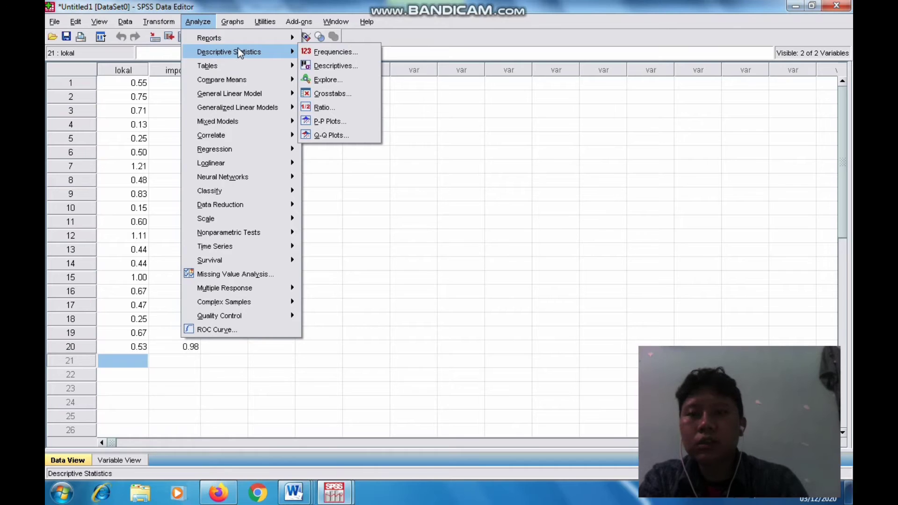
left_click(319, 52)
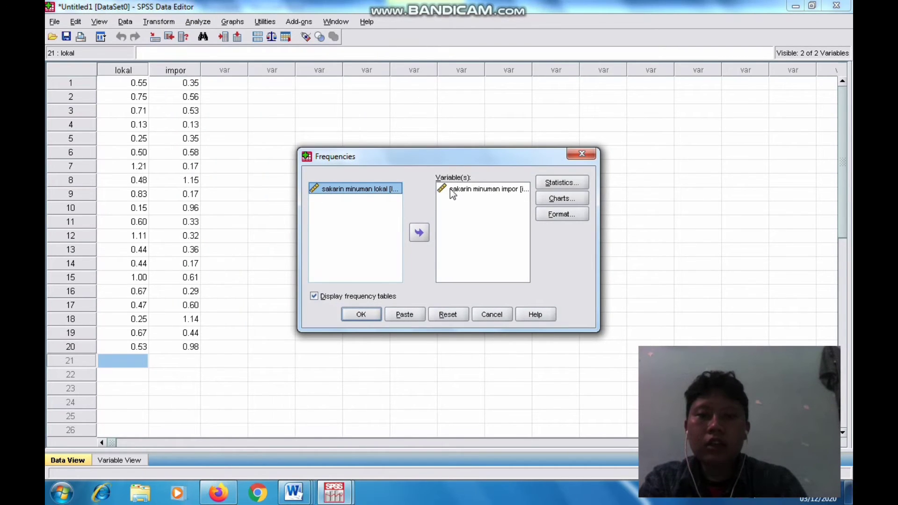
left_click(449, 189)
left_click(419, 237)
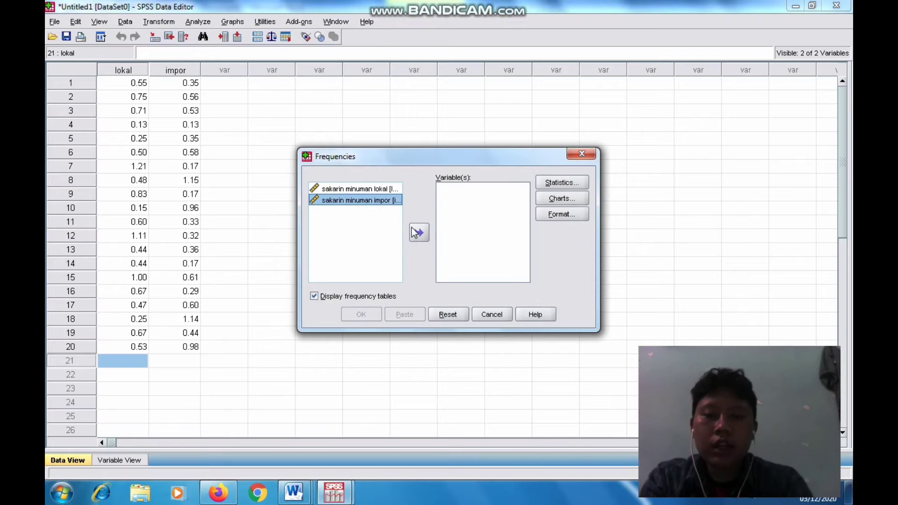
left_click(375, 189)
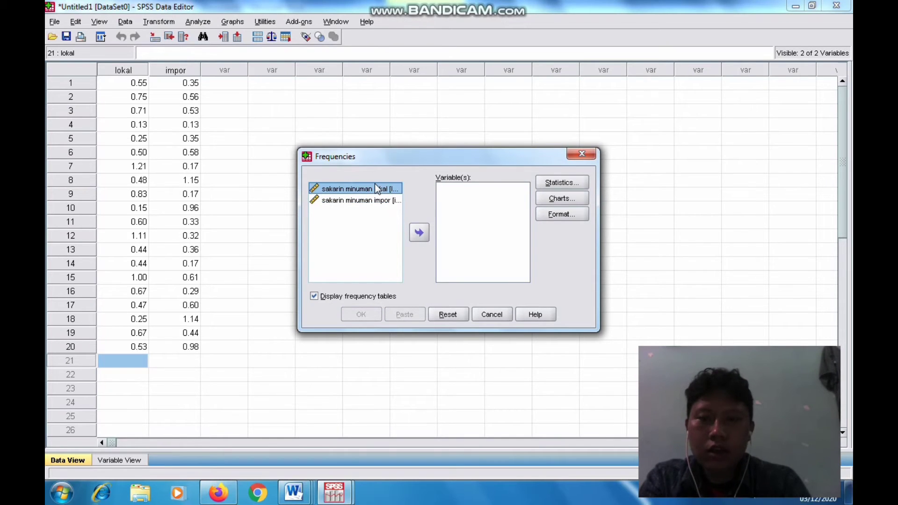
left_click(422, 232)
left_click(558, 181)
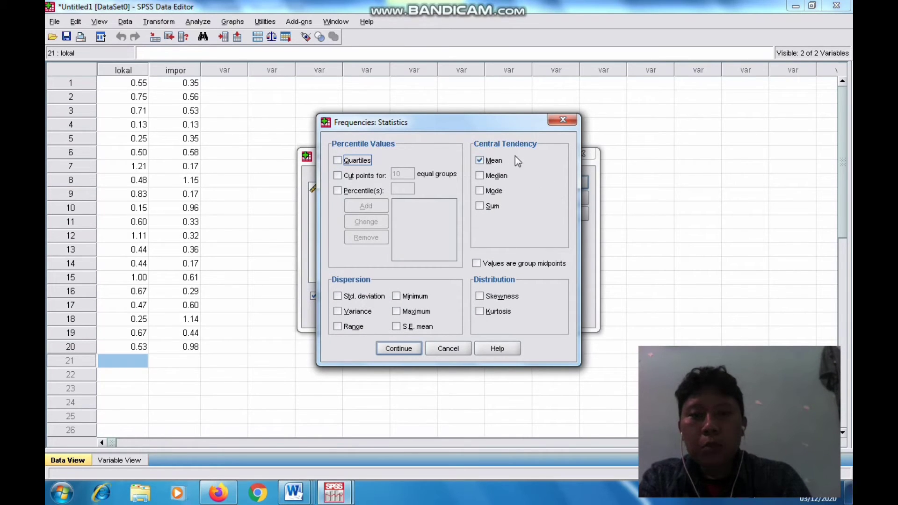
left_click(400, 349)
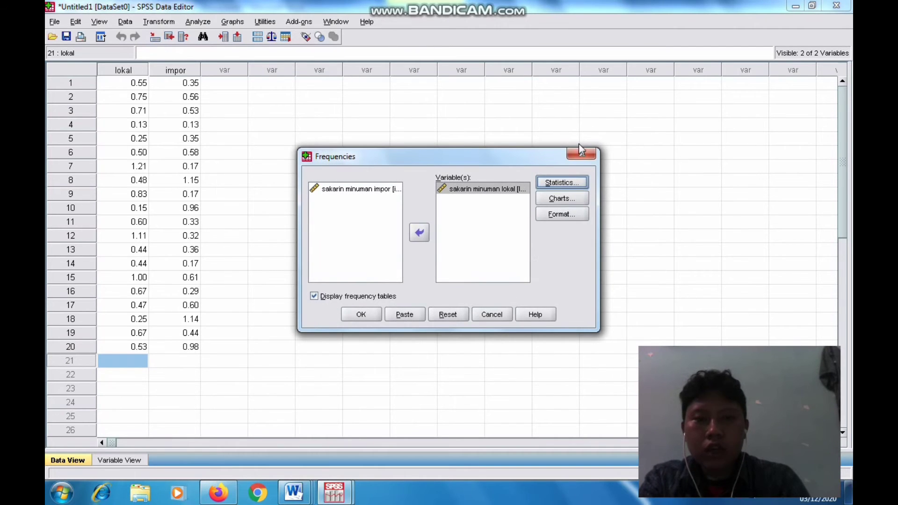
Step: Dismiss the Frequencies analysis without running it and examine the sakarin minuman lokal results in the Output1 document
left_click(579, 150)
mouse_move(341, 502)
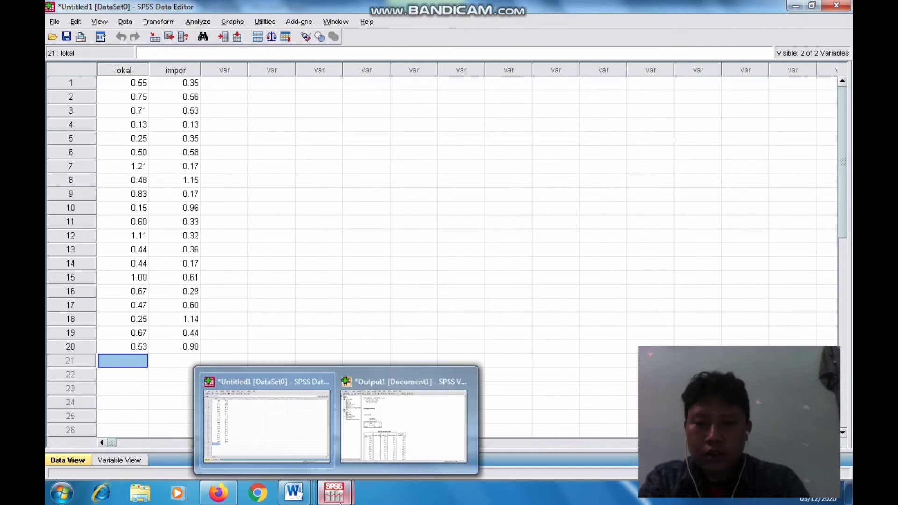
left_click(404, 412)
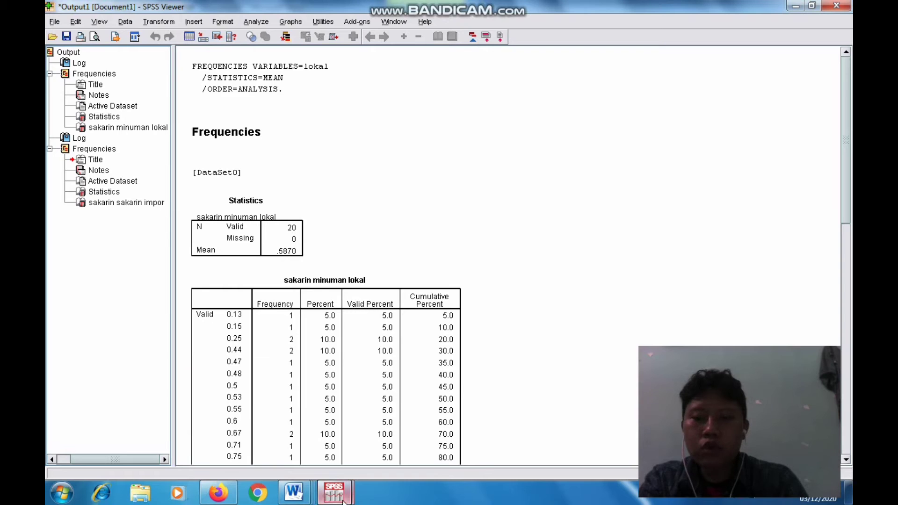
Step: Set up a Frequencies analysis in DataSet0 with sakarin minuman impor as the variable and Mean as the statistic
mouse_move(333, 492)
left_click(269, 445)
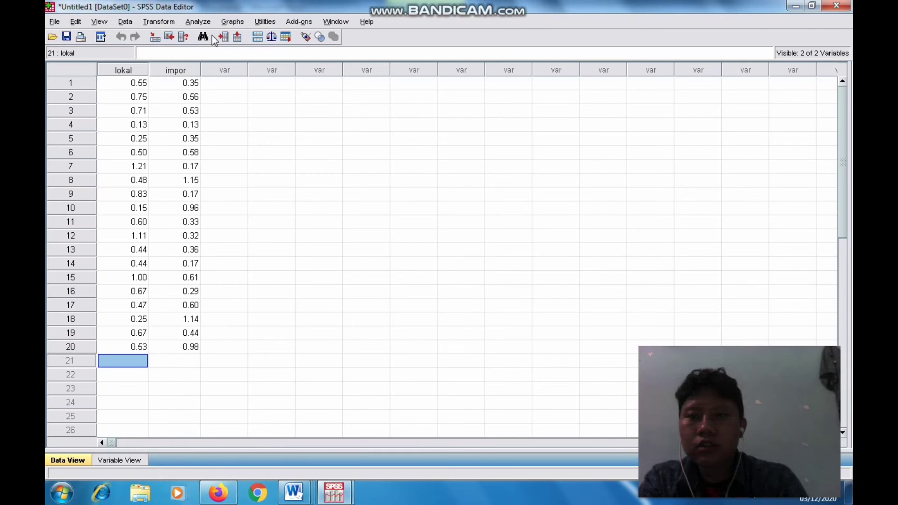
left_click(198, 21)
mouse_move(212, 54)
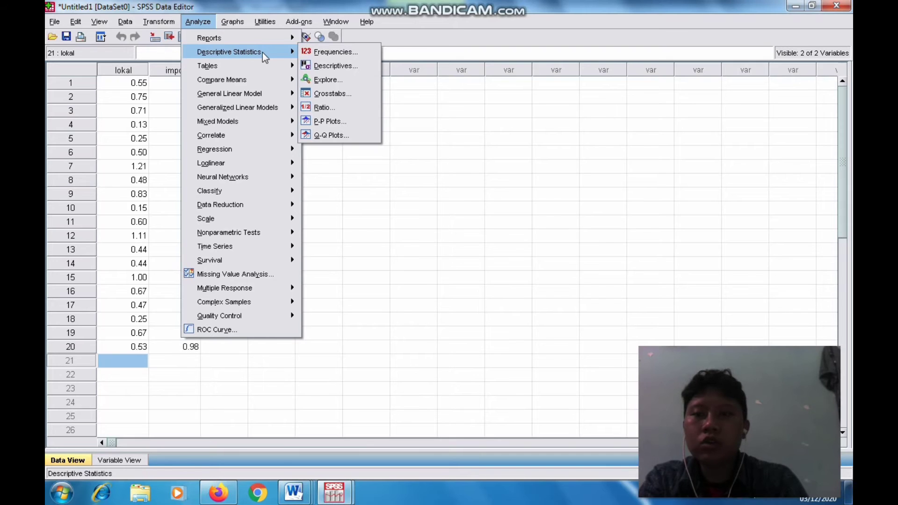
left_click(329, 52)
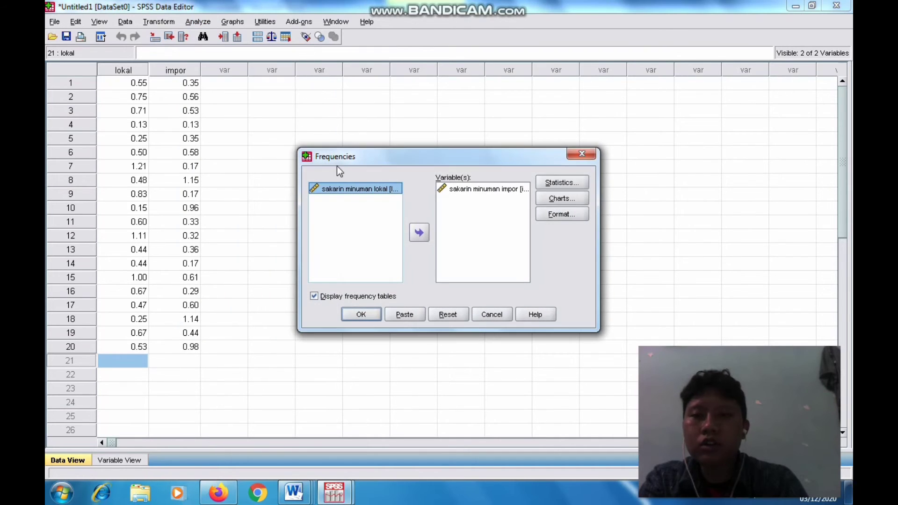
left_click(456, 189)
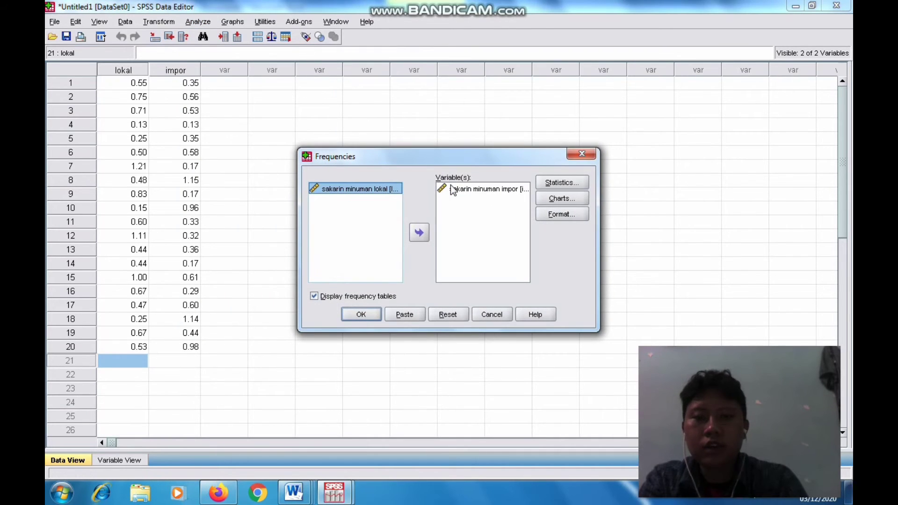
left_click(419, 233)
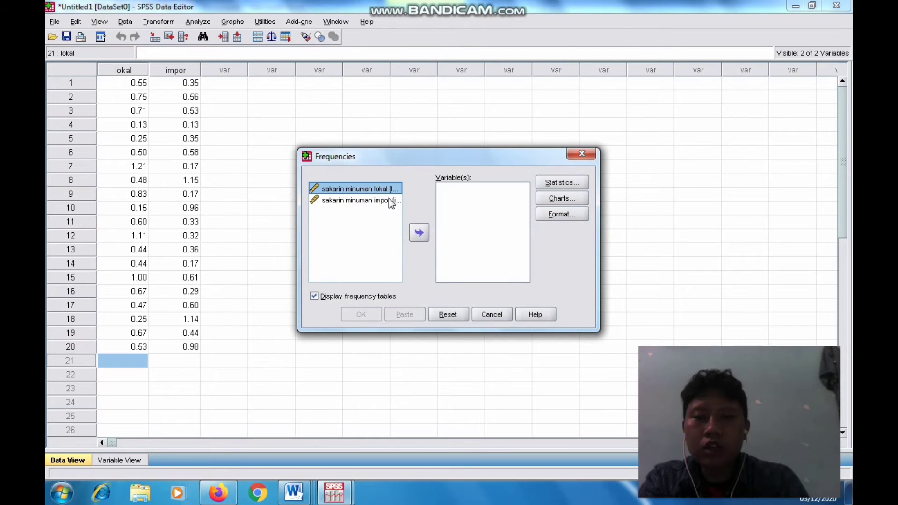
left_click(388, 198)
left_click(420, 234)
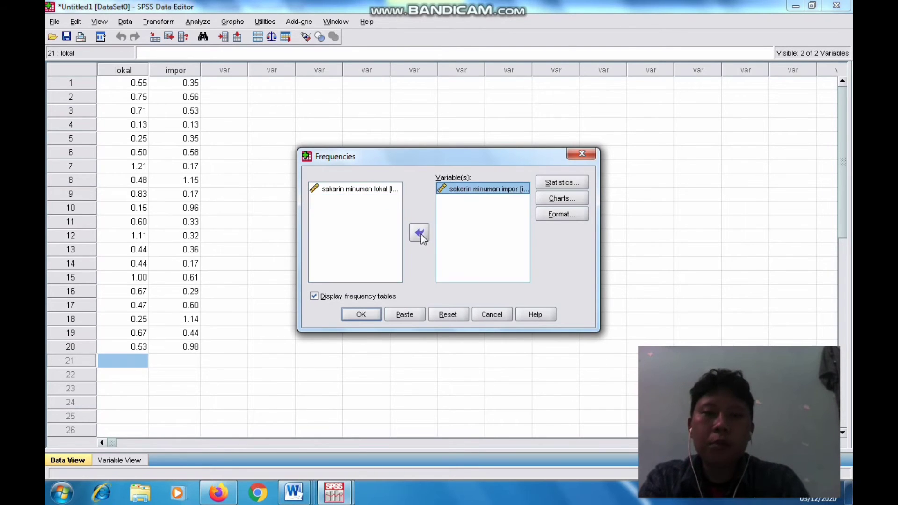
left_click(557, 180)
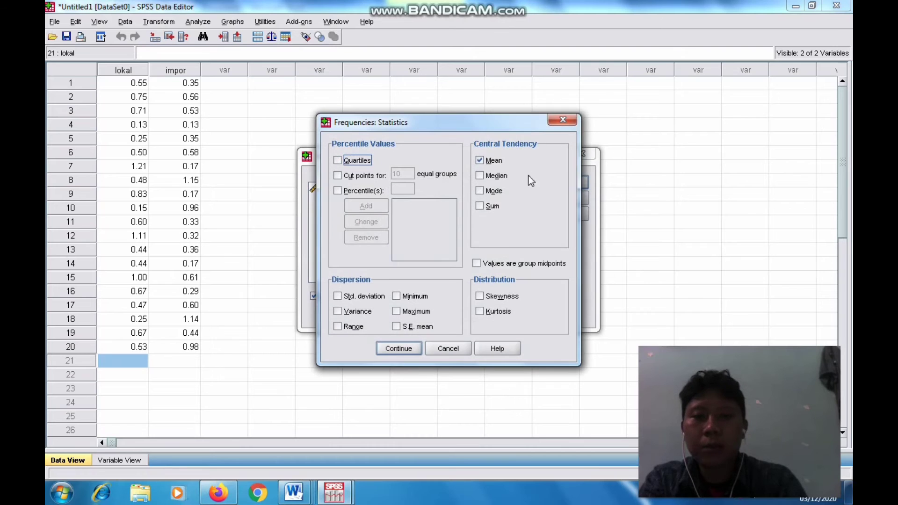
left_click(407, 347)
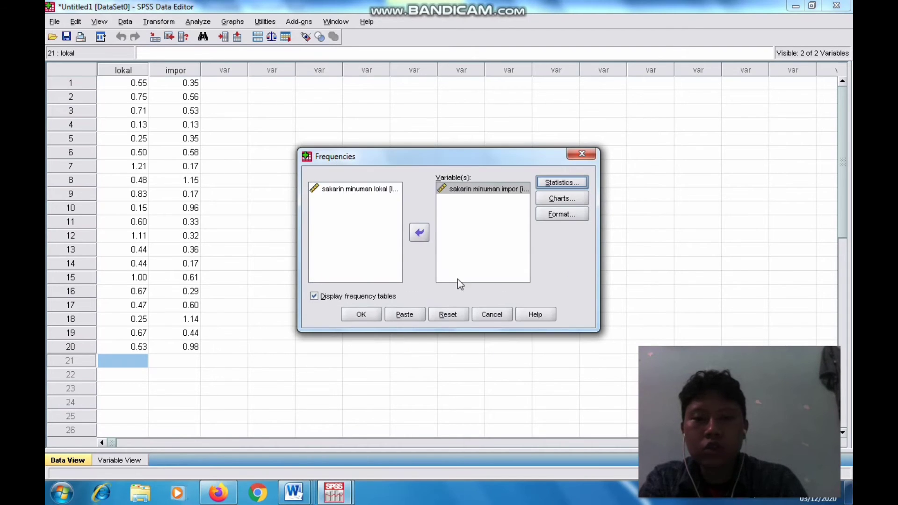
Step: Dismiss the Frequencies analysis without running it and examine the sakarin impor results in the Output1 document
left_click(581, 154)
mouse_move(346, 493)
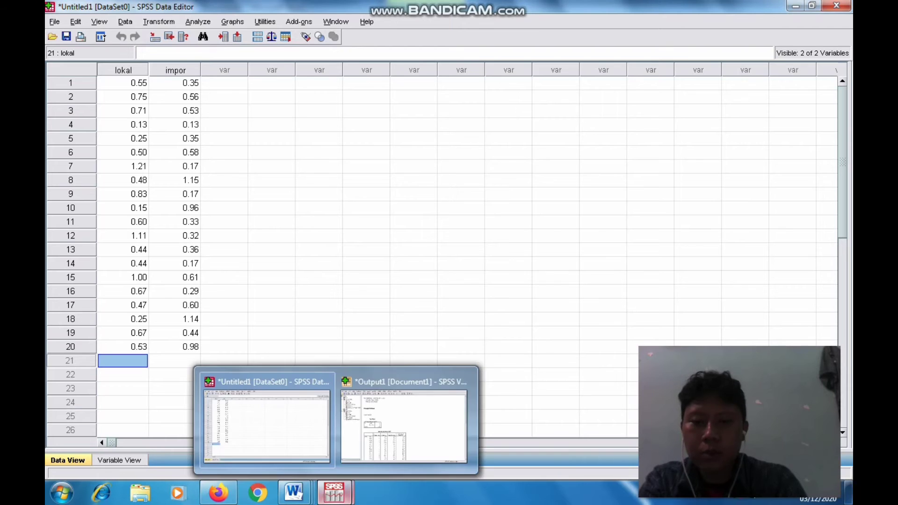
left_click(392, 425)
left_click_drag(846, 85, 845, 302)
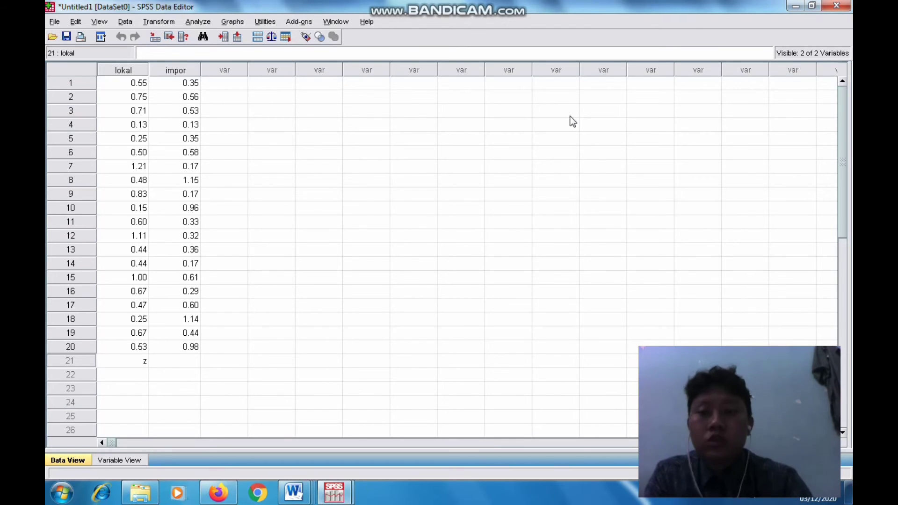
Step: Start an Explore analysis in DataSet0 with sakarin minuman lokal and sakarin minuman impor as dependents, and check its statistics options
left_click(206, 22)
mouse_move(238, 52)
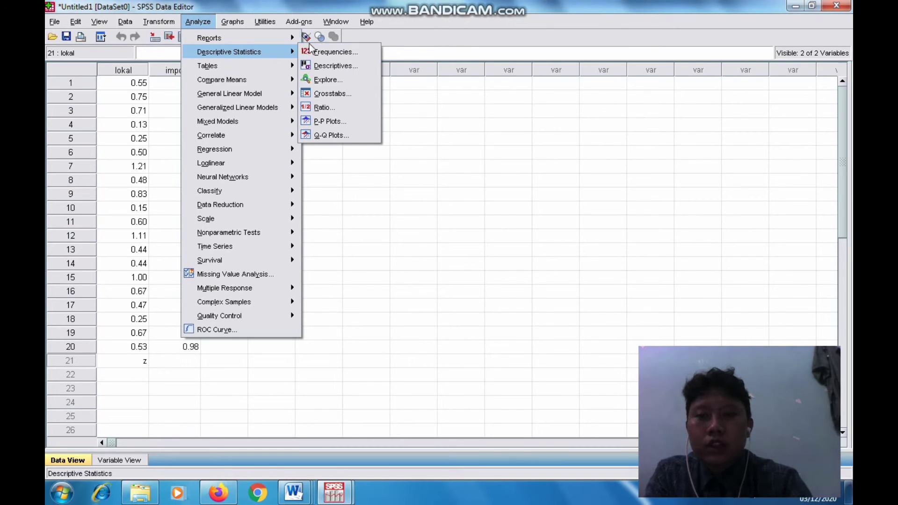
left_click(323, 80)
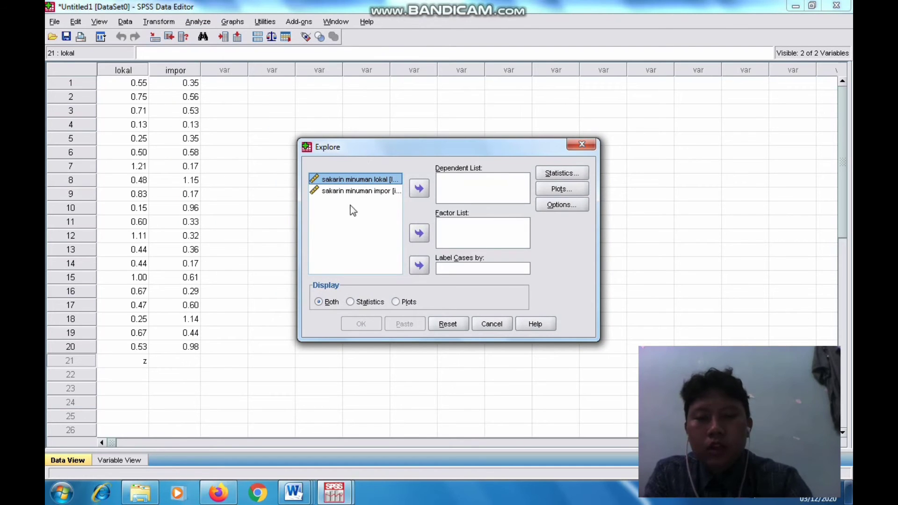
left_click(418, 190)
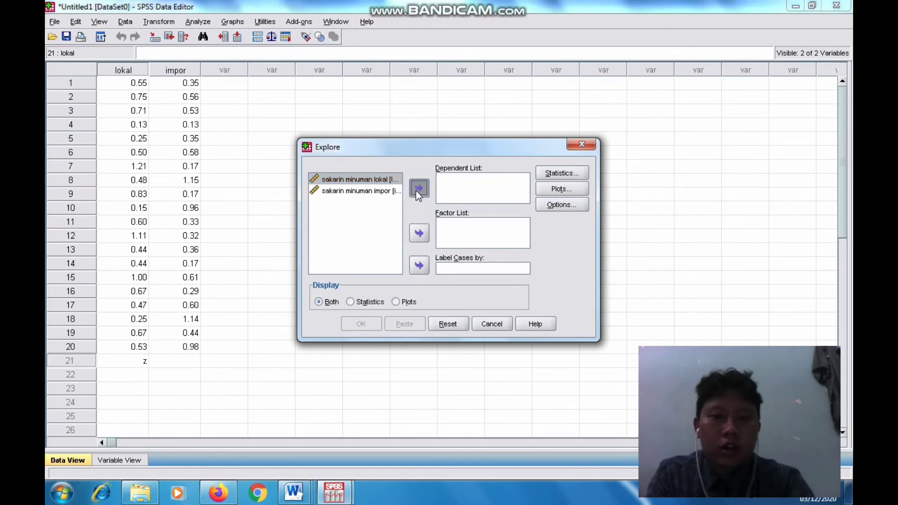
left_click(419, 189)
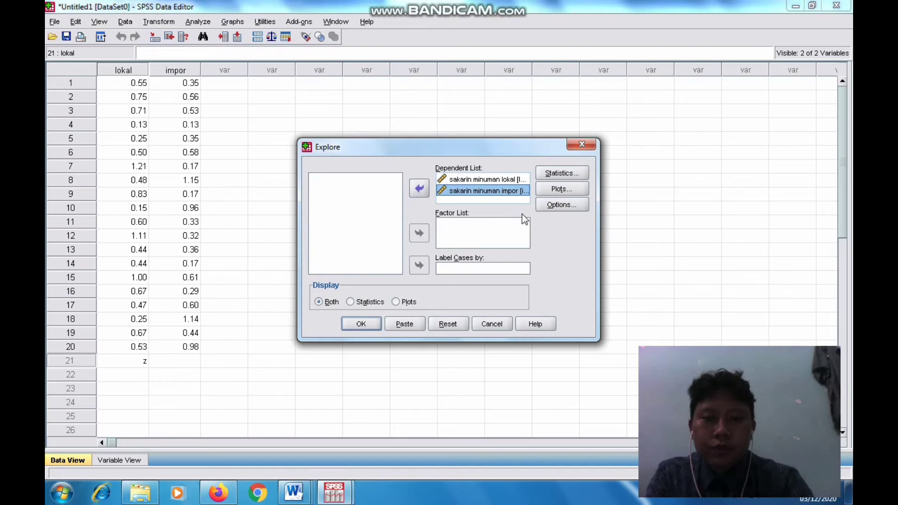
left_click(561, 173)
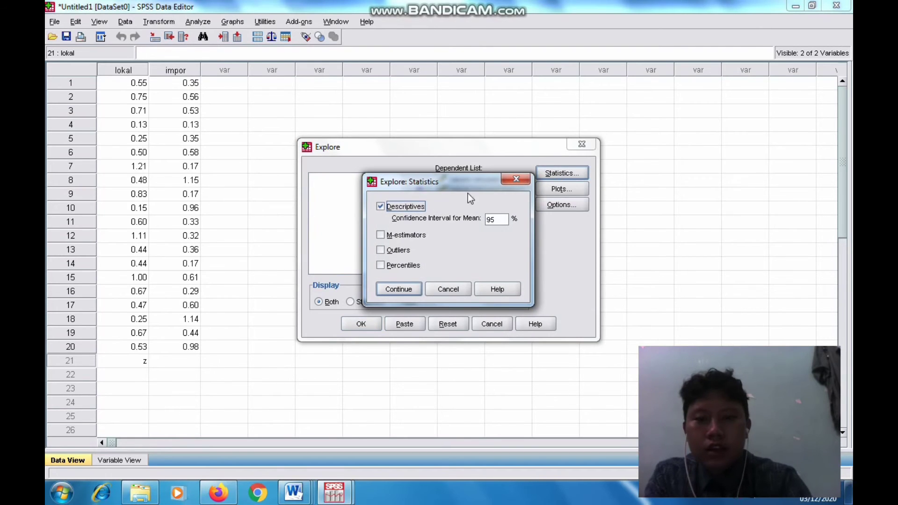
left_click(521, 181)
Step: Set the Explore plots to no boxplots, no stem-and-leaf, and normality plots with tests
left_click(551, 189)
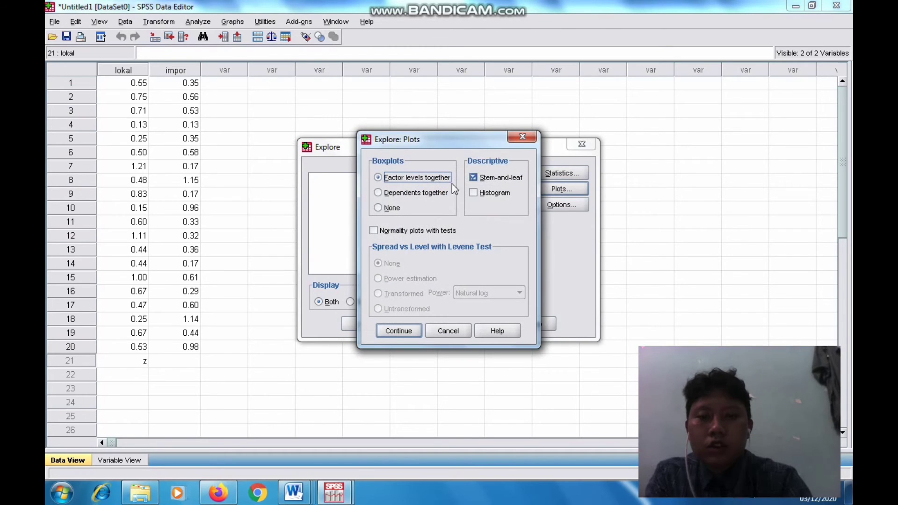
left_click(392, 208)
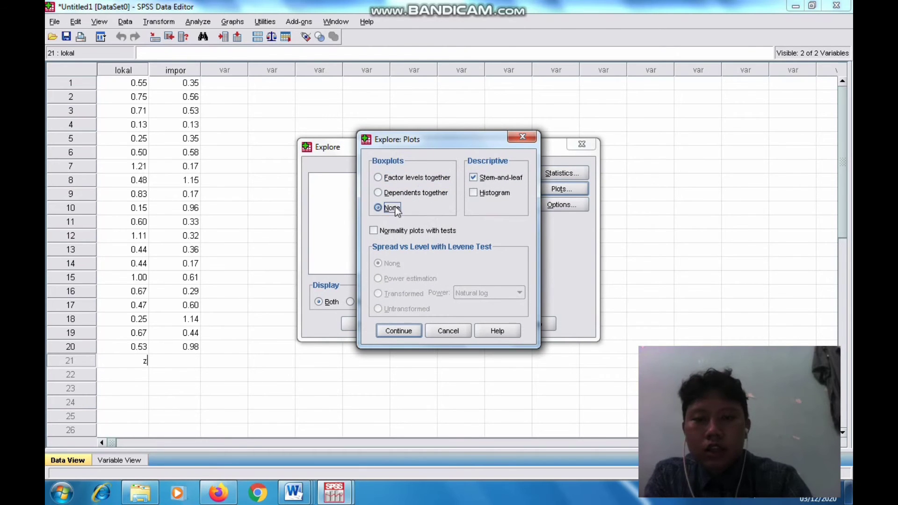
left_click(482, 180)
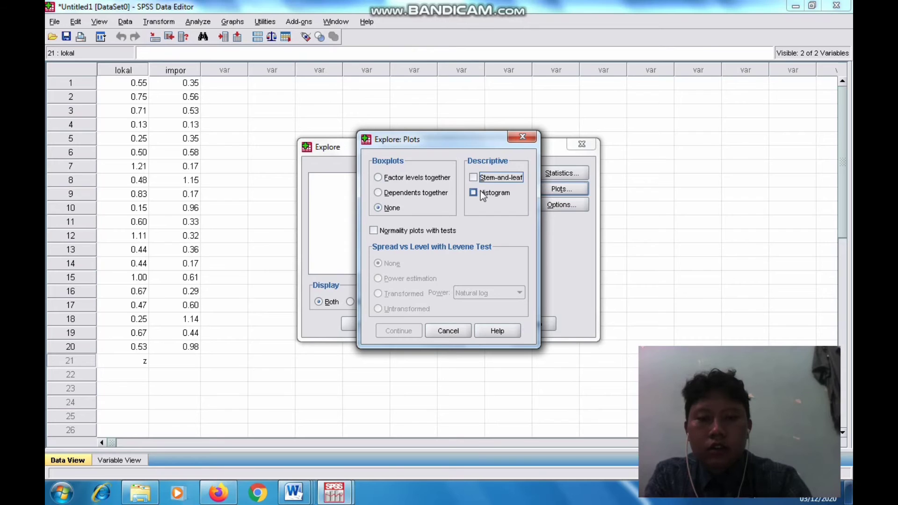
left_click(420, 232)
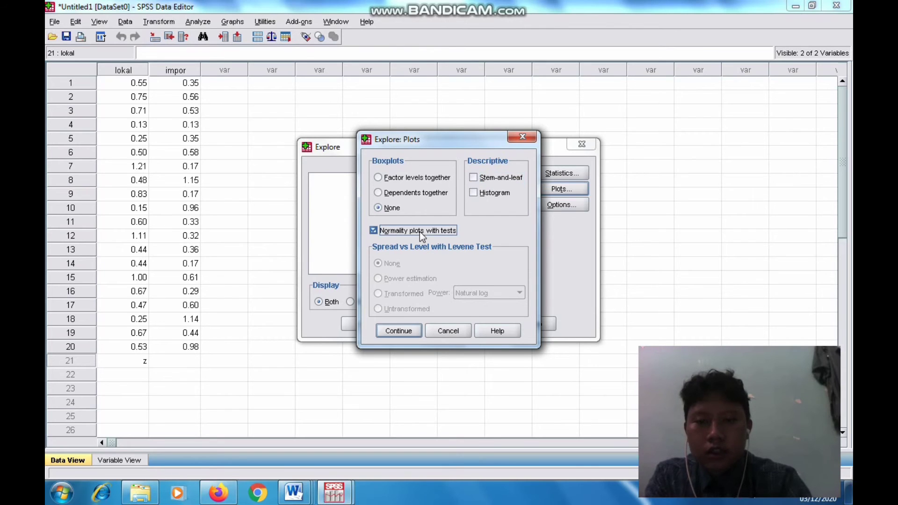
left_click(405, 329)
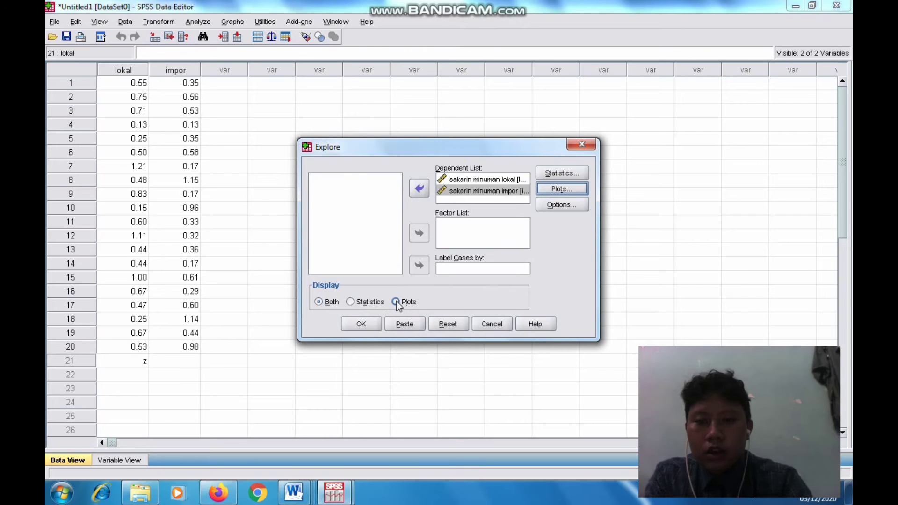
Step: Limit the Explore display to Plots, run the analysis and examine its output
left_click(396, 301)
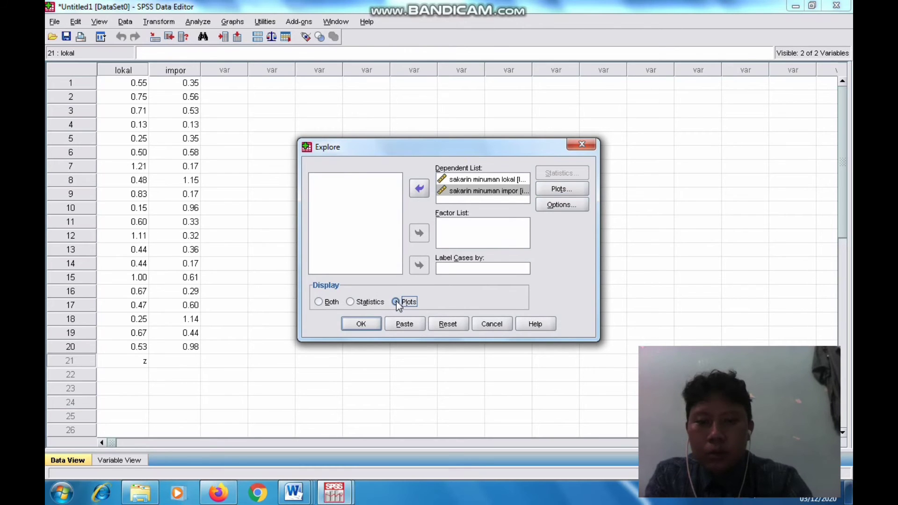
left_click(361, 323)
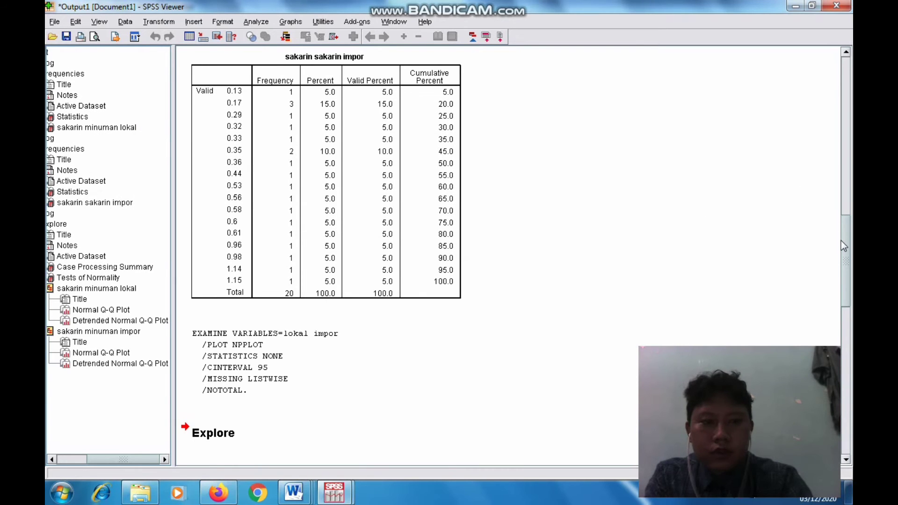
left_click_drag(841, 240, 842, 288)
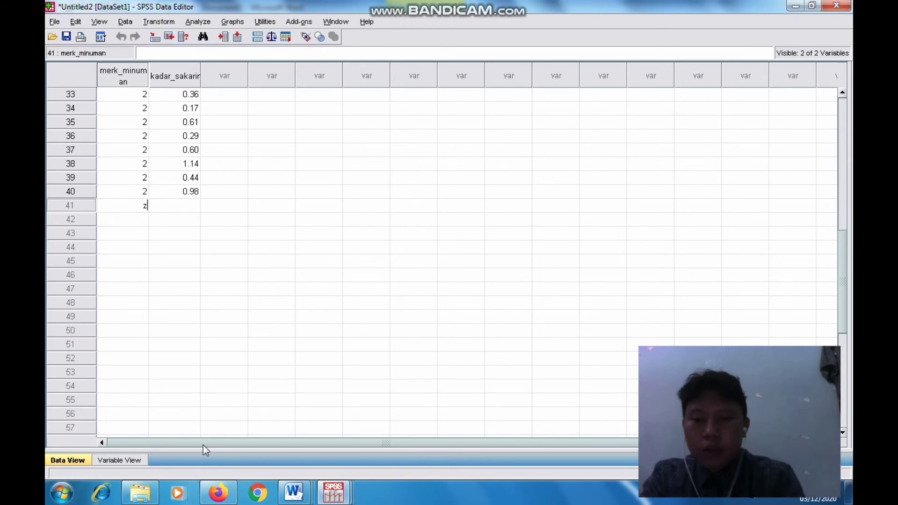
Step: Inspect the value labels of merk_minuman in DataSet1, close them unchanged and review the data from the first case
left_click(125, 461)
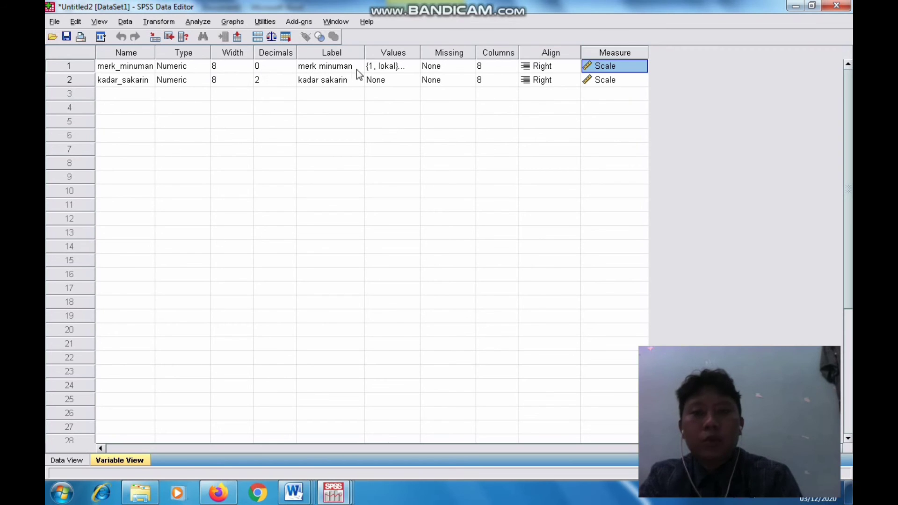
left_click(385, 65)
left_click(413, 67)
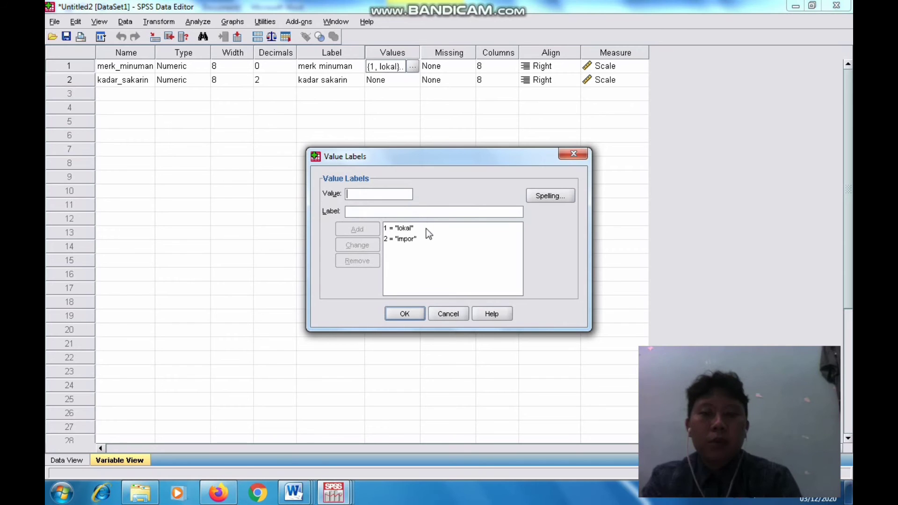
left_click(574, 153)
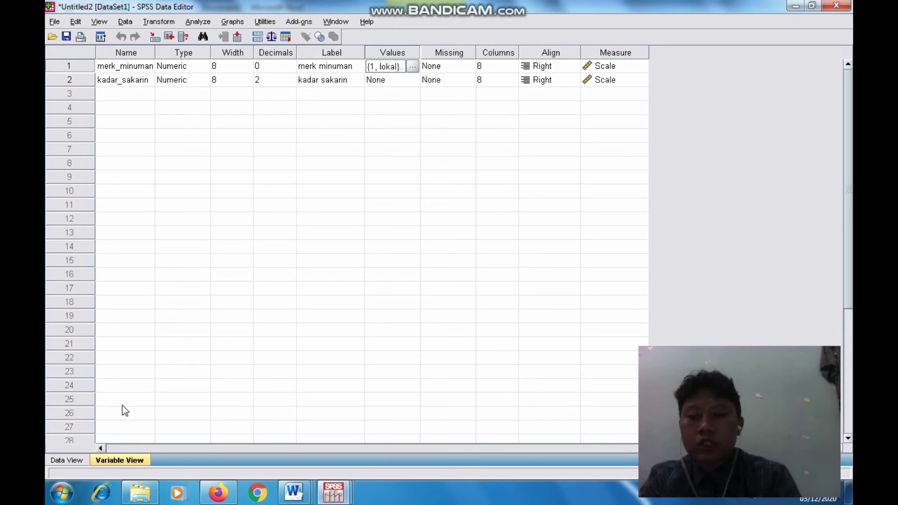
left_click(71, 460)
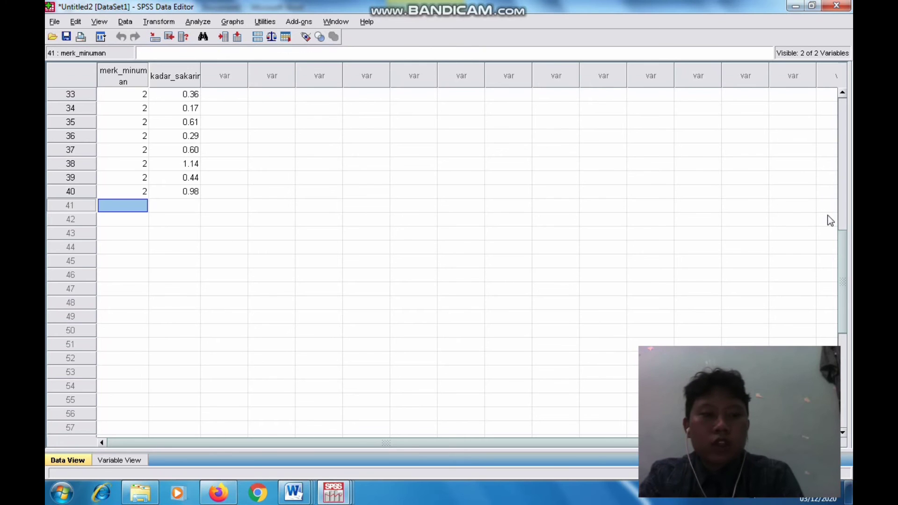
left_click_drag(842, 238, 837, 98)
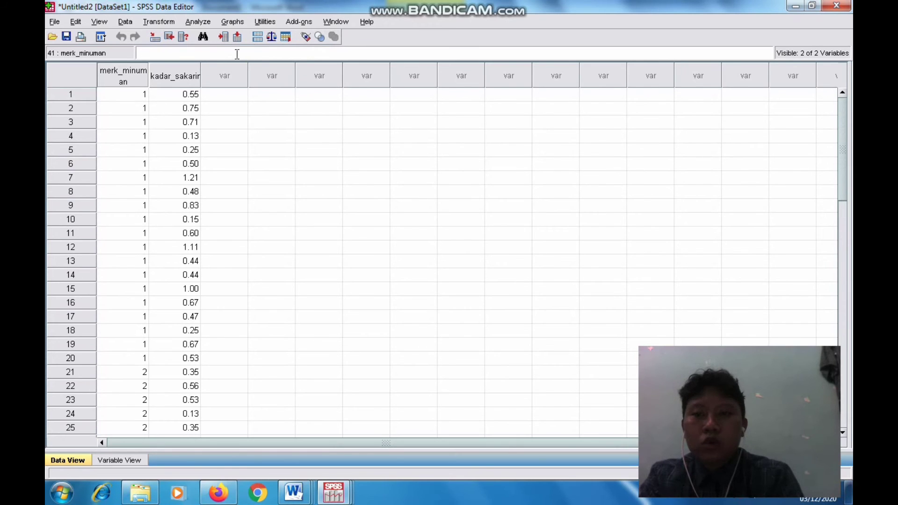
Step: Start an Explore analysis in DataSet1 with merk minuman as the factor and kadar sakarin as the dependent variable
left_click(203, 24)
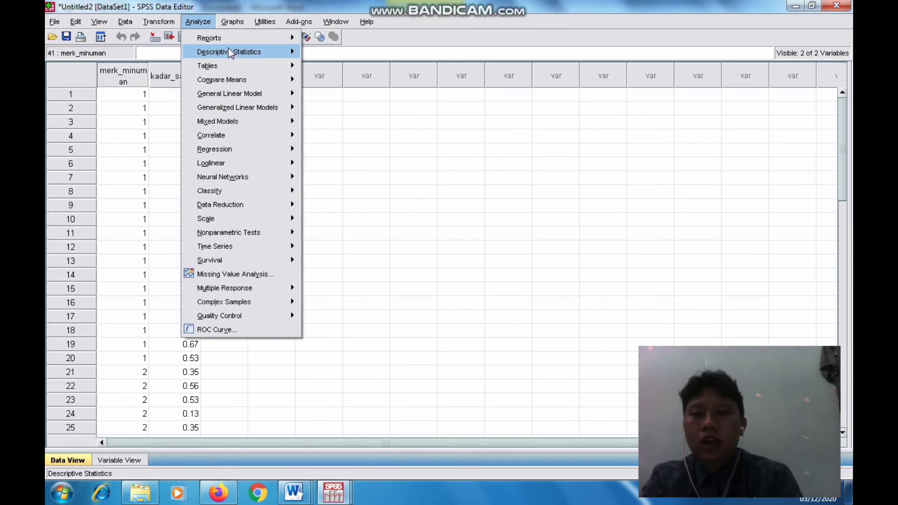
mouse_move(235, 56)
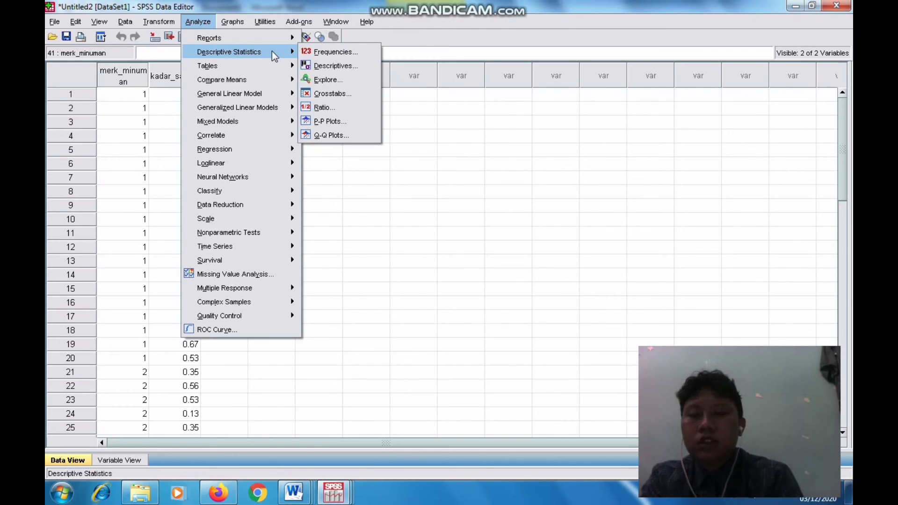
left_click(321, 80)
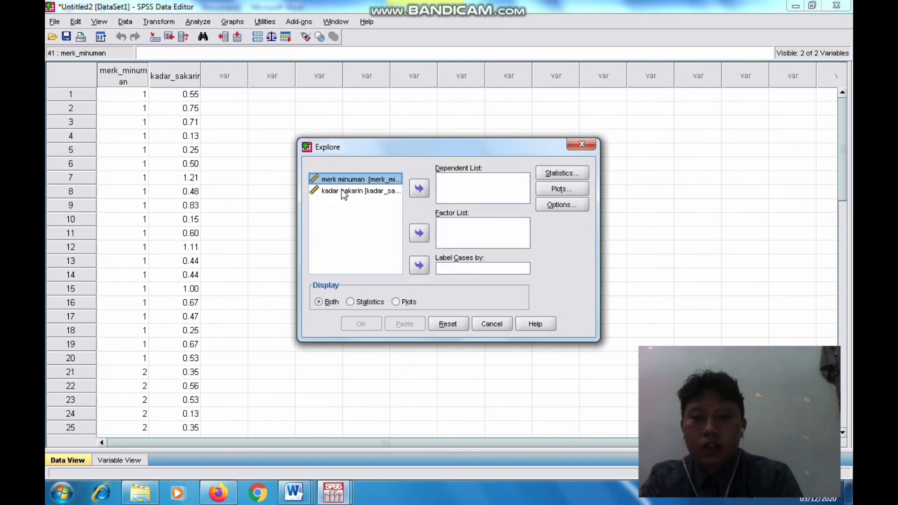
left_click(418, 235)
left_click(385, 180)
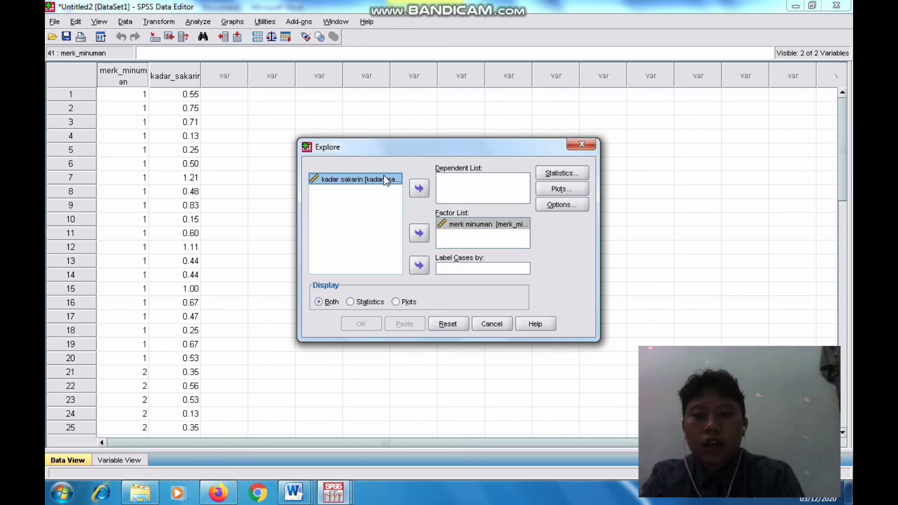
left_click(419, 189)
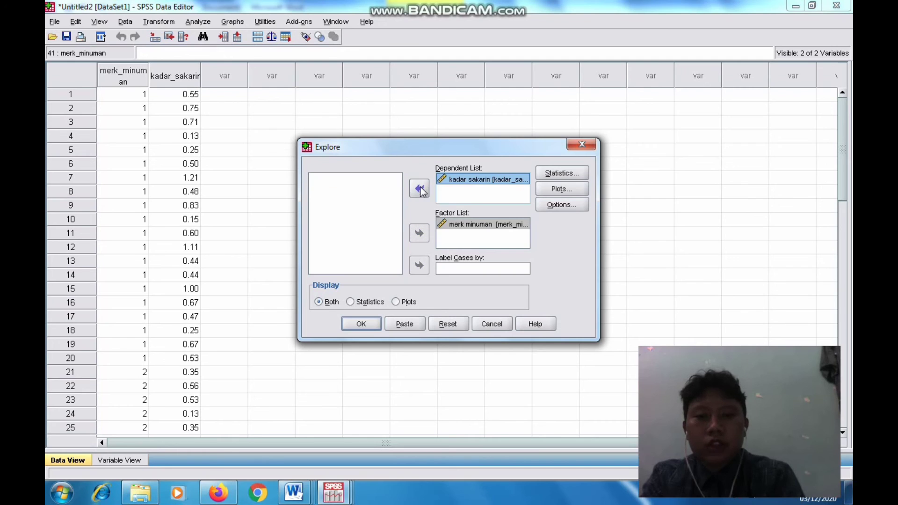
Step: Set the Explore plots to no boxplots, no stem-and-leaf, and a spread vs level Levene test with power estimation
left_click(546, 177)
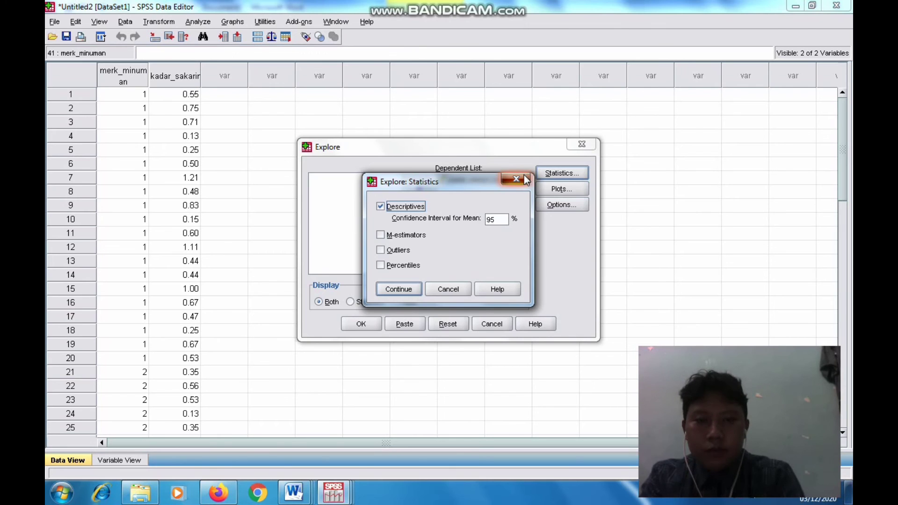
left_click(524, 180)
left_click(559, 190)
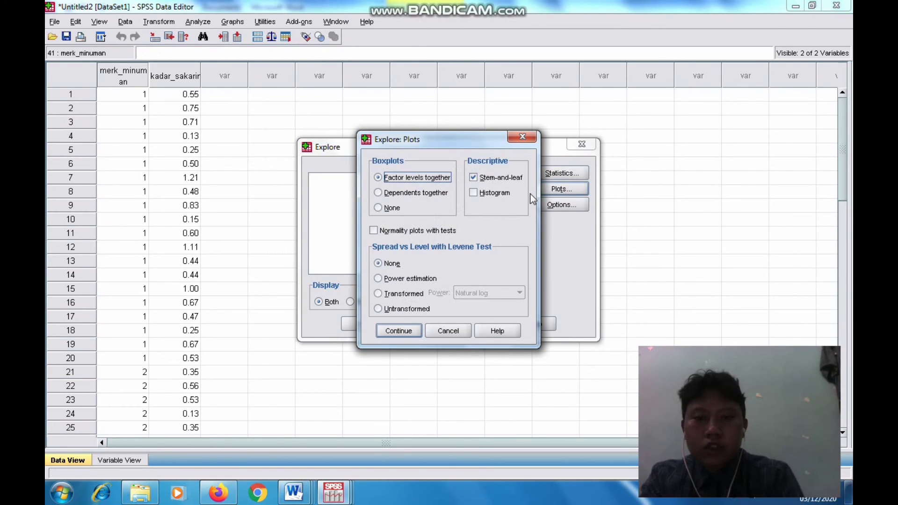
left_click(488, 178)
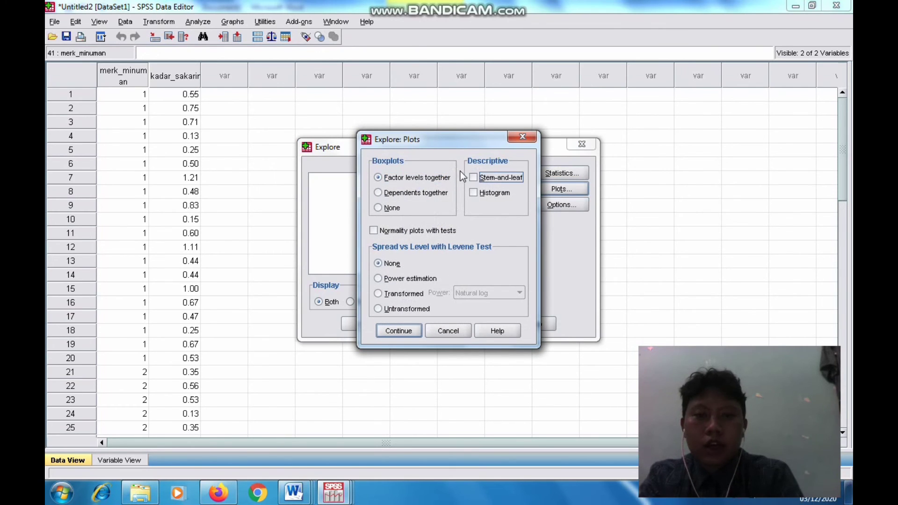
left_click(393, 207)
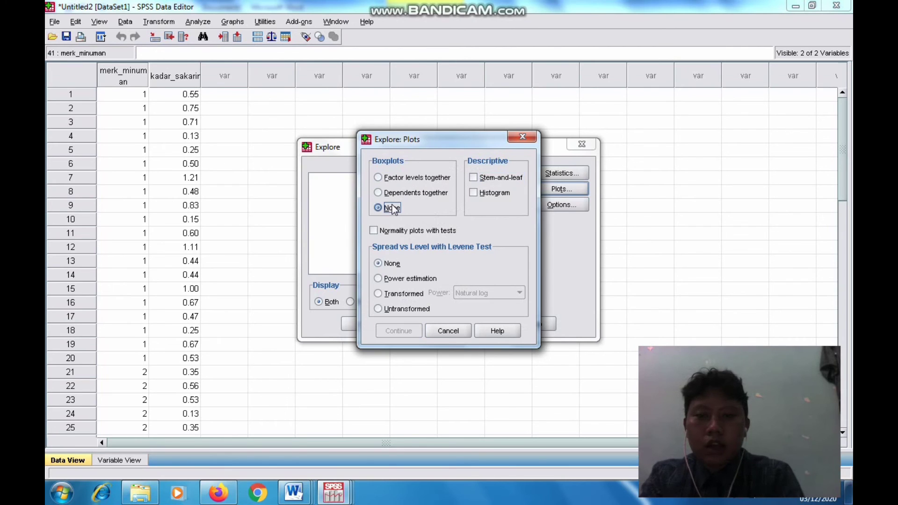
left_click(398, 279)
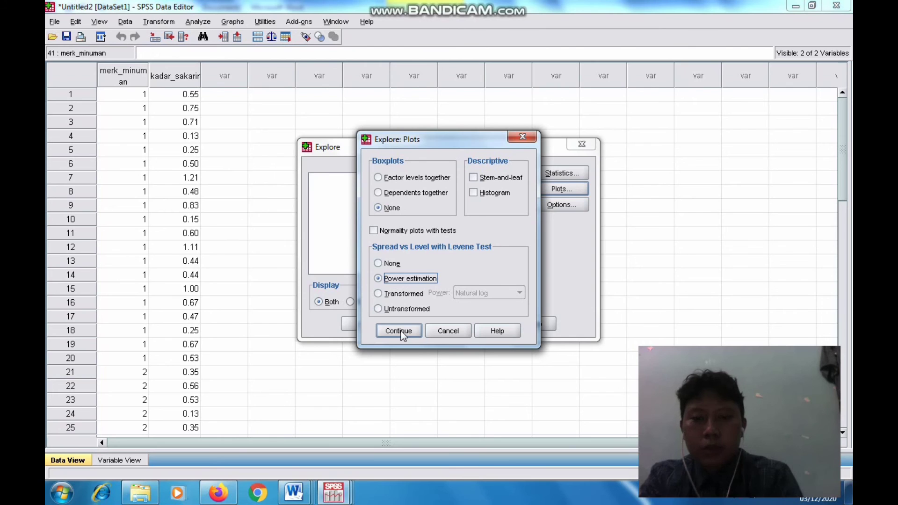
left_click(399, 331)
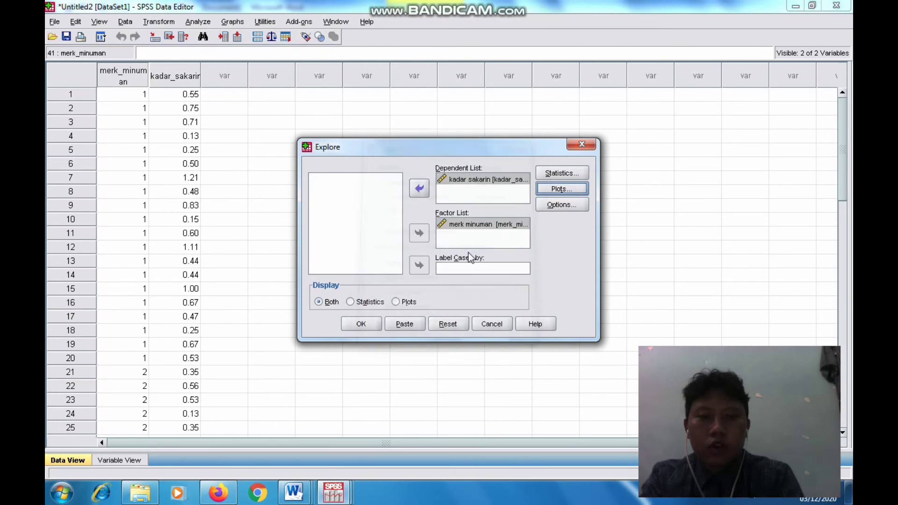
Step: Accept the Explore statistics with Descriptives, run the analysis with both statistics and plots, and examine its output
left_click(548, 169)
left_click(398, 290)
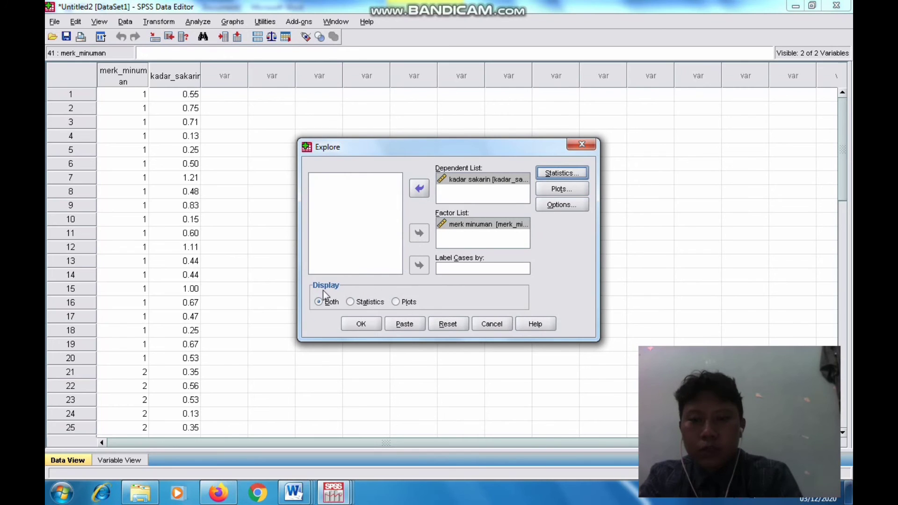
left_click(359, 323)
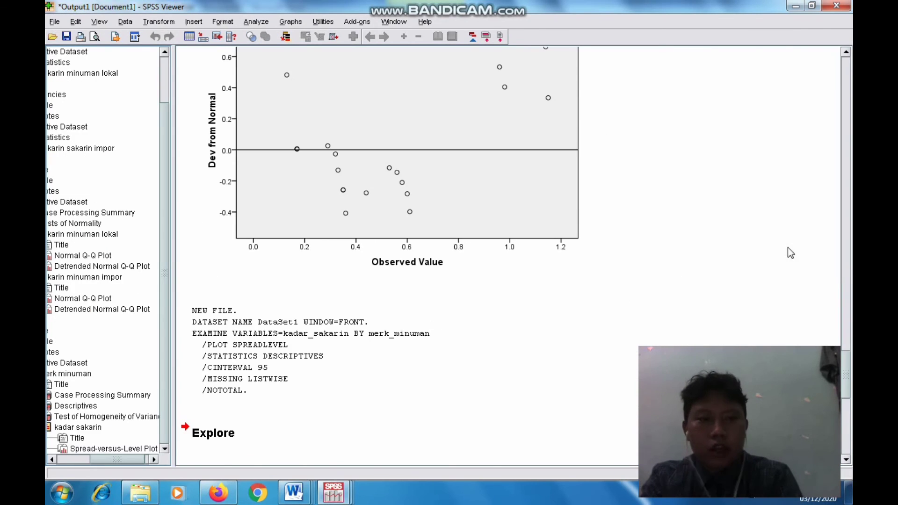
left_click_drag(845, 368, 843, 407)
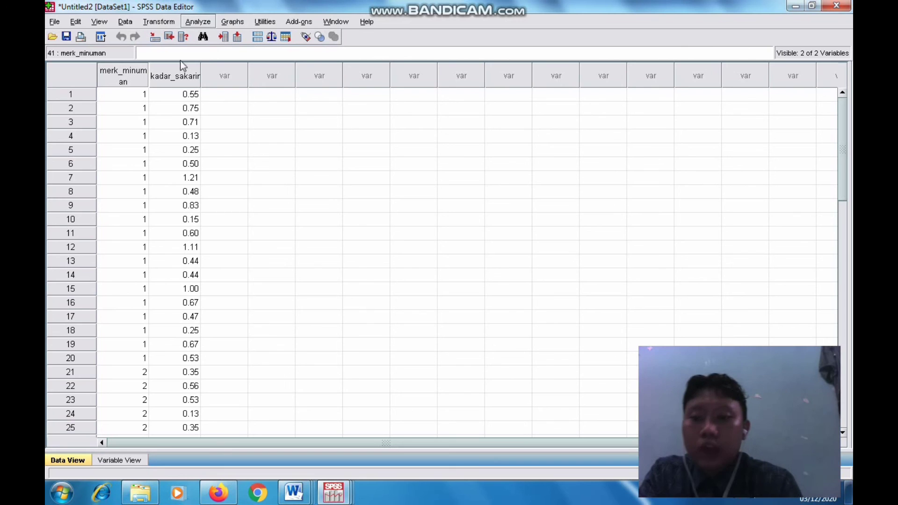
Step: Start a nonparametric two-independent-samples test in DataSet1 with merk minuman as the grouping variable and kadar sakarin as the test variable
left_click(120, 460)
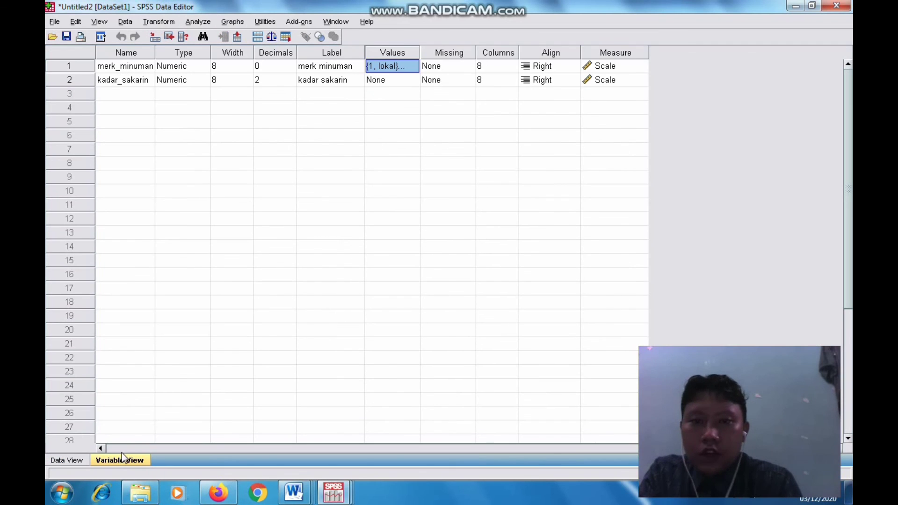
left_click(73, 460)
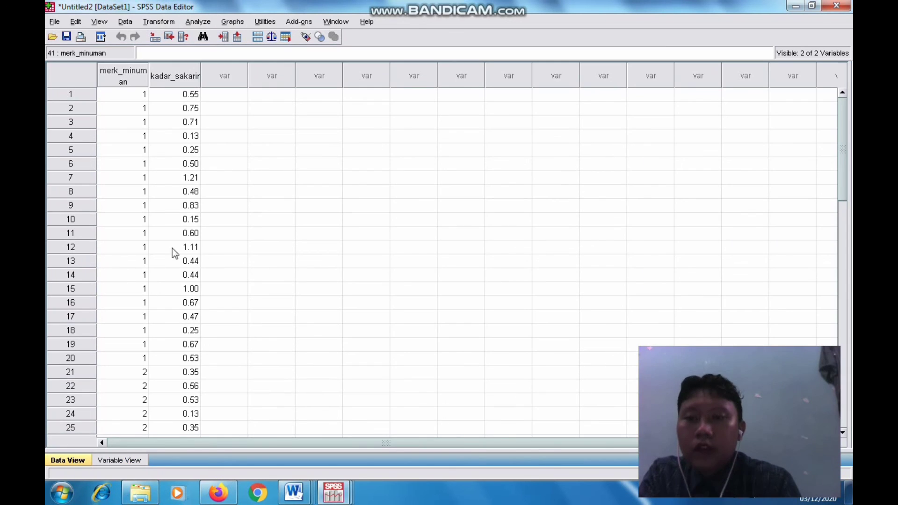
left_click(198, 22)
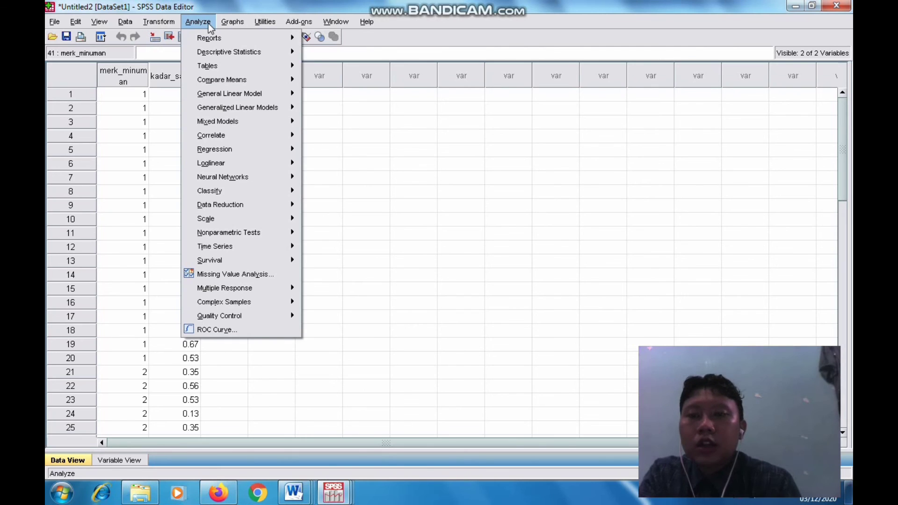
mouse_move(275, 232)
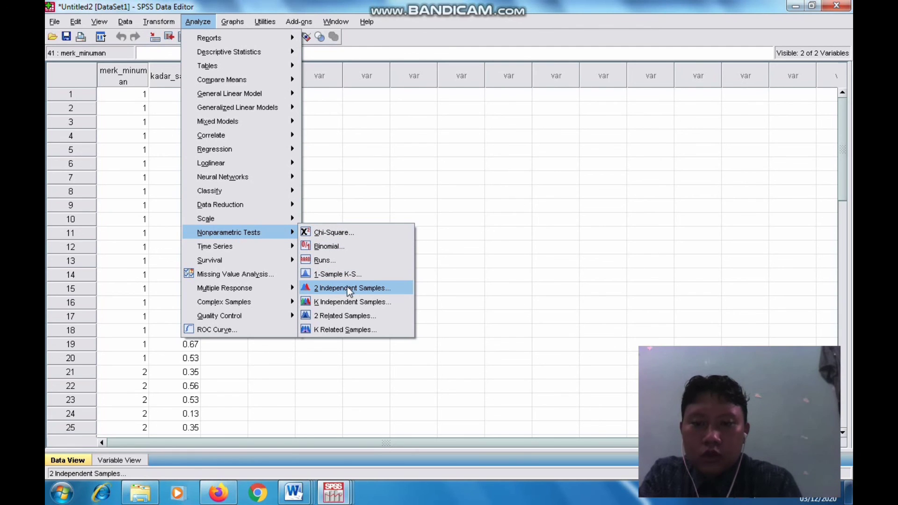
left_click(377, 290)
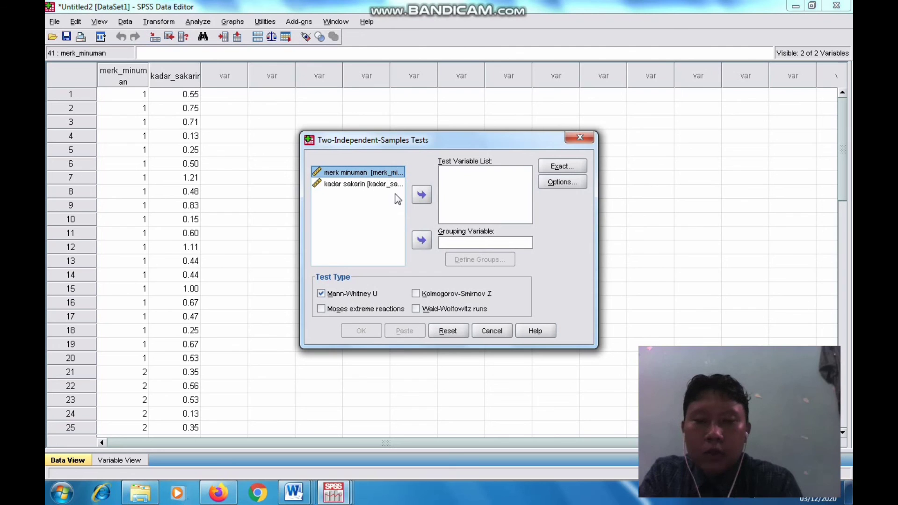
left_click(420, 241)
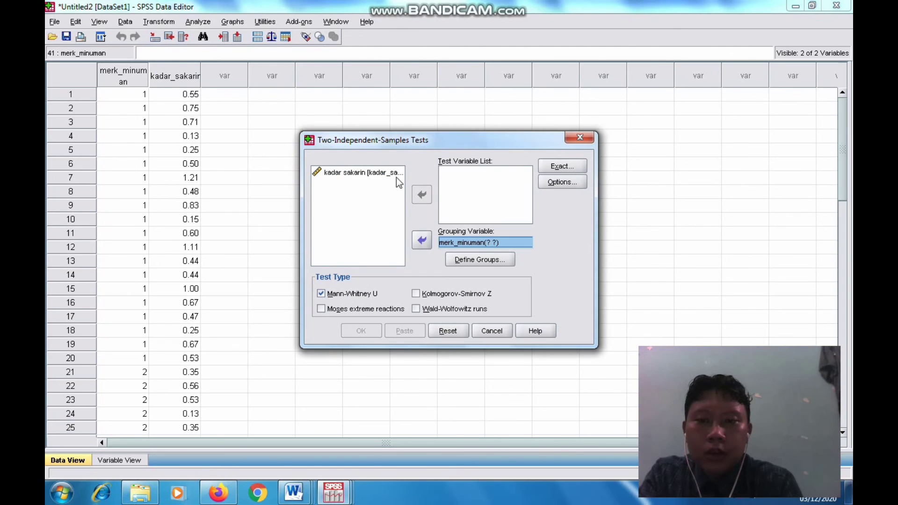
left_click(384, 174)
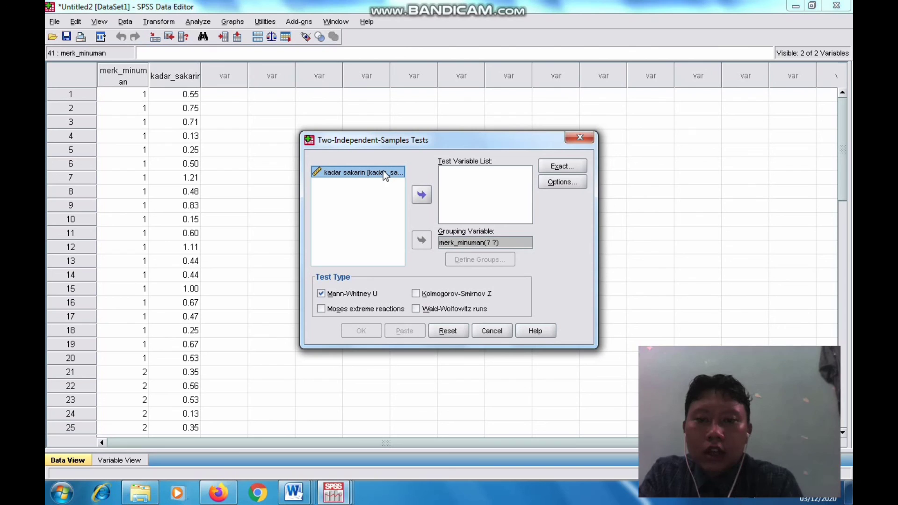
left_click(422, 196)
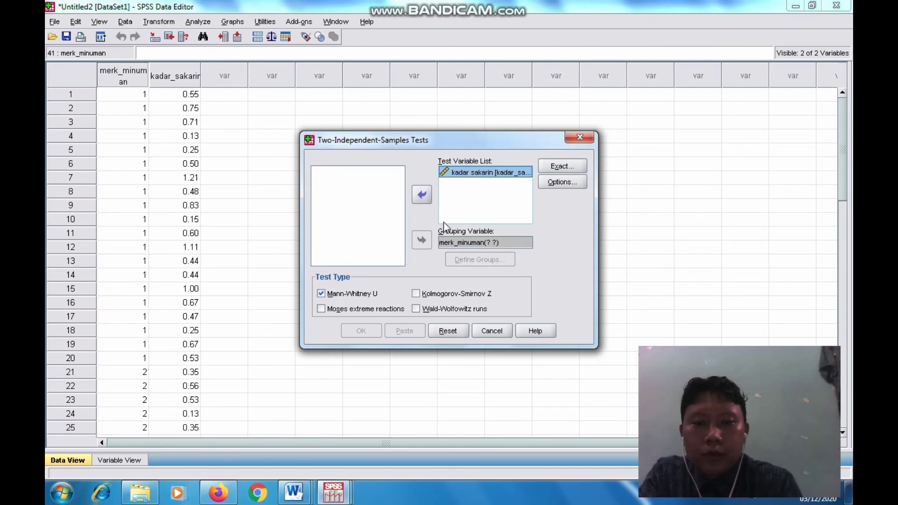
Step: Define the groups of the merk_minuman grouping variable as 1 and 2
left_click(473, 242)
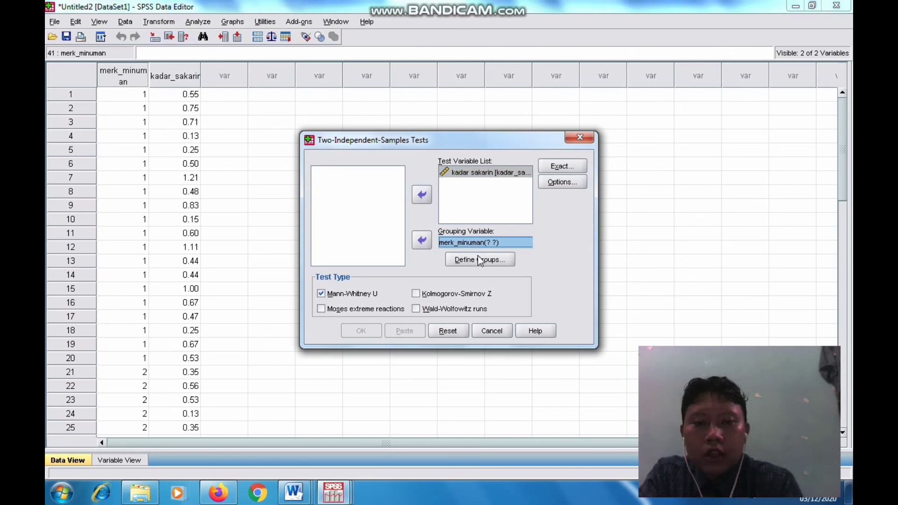
left_click(478, 257)
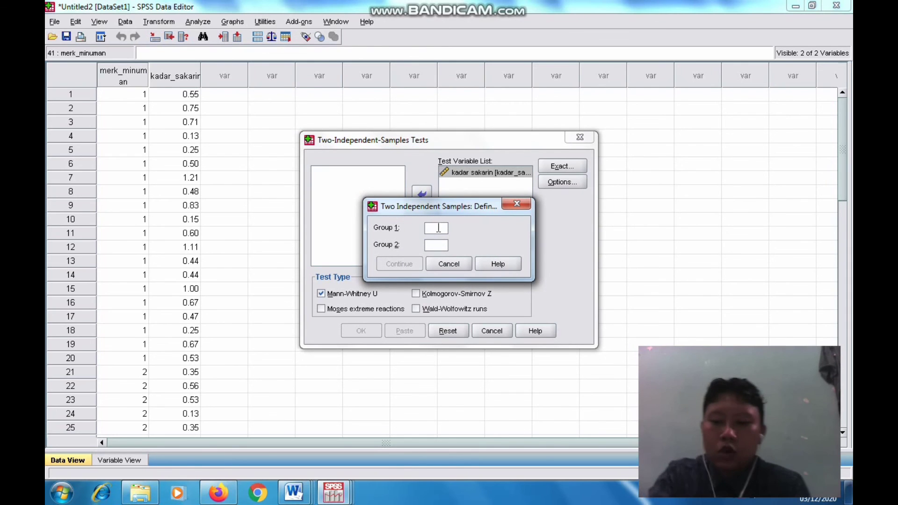
type("1")
key("Tab")
type("2")
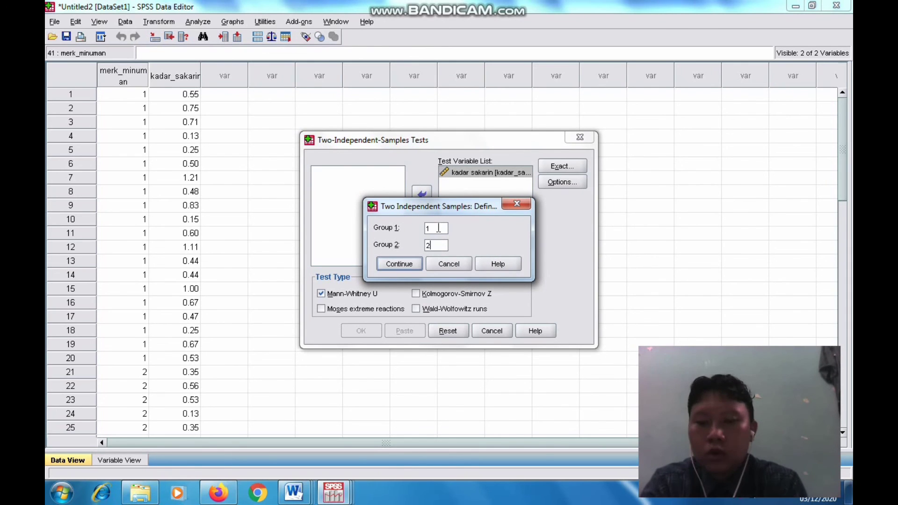
left_click(398, 263)
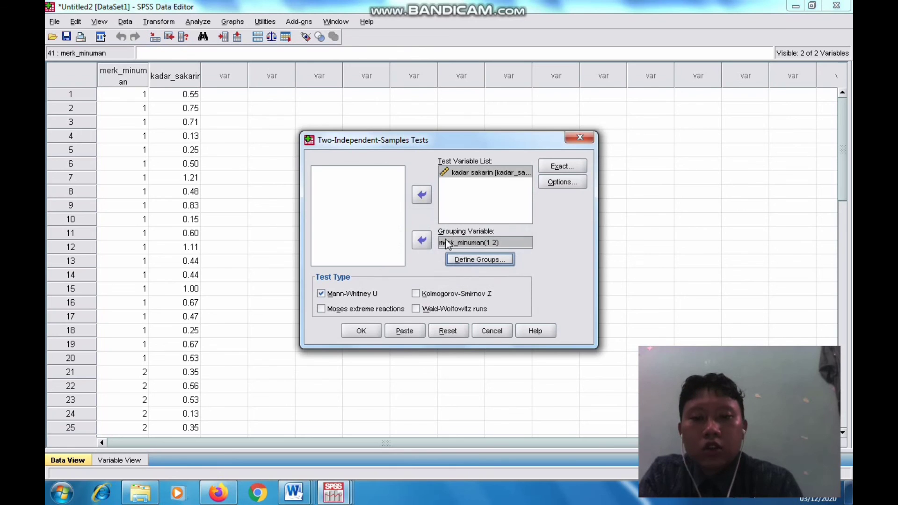
Step: Leave the exact test settings unchanged and add Descriptive statistics to the two-independent-samples test options
left_click(561, 167)
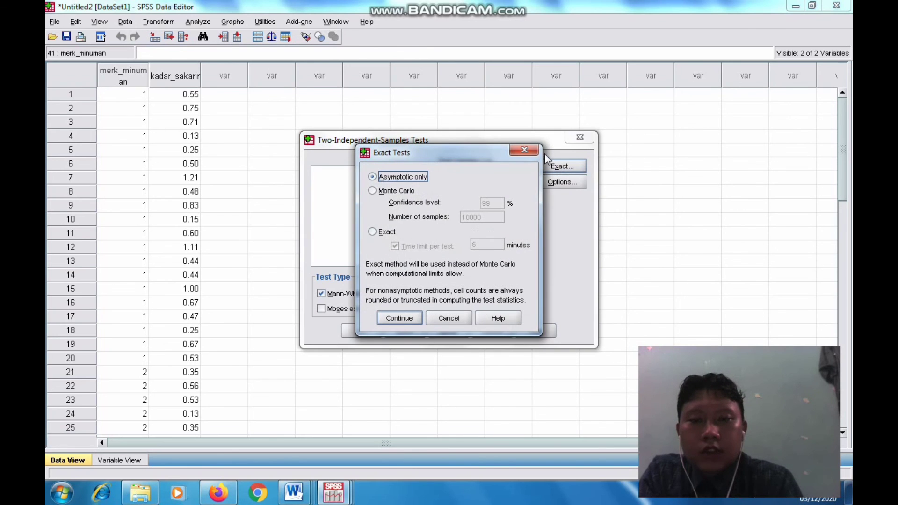
left_click(524, 150)
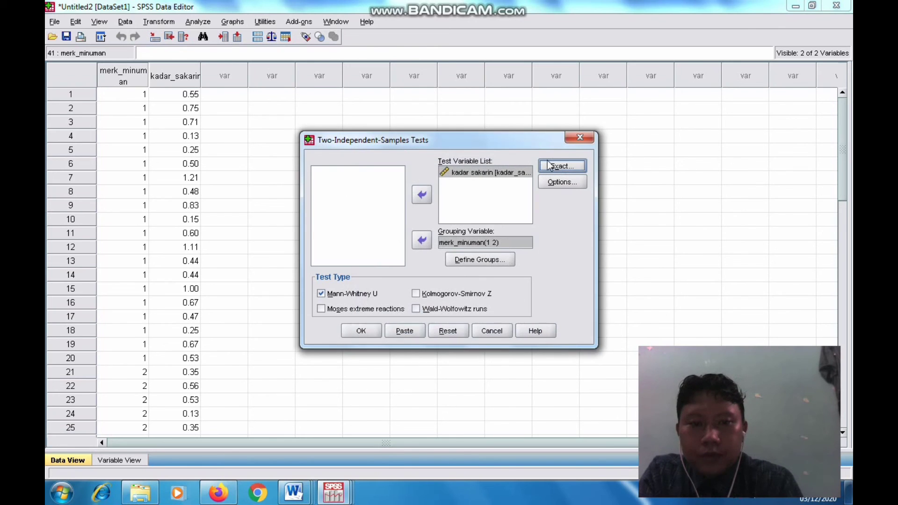
left_click(563, 182)
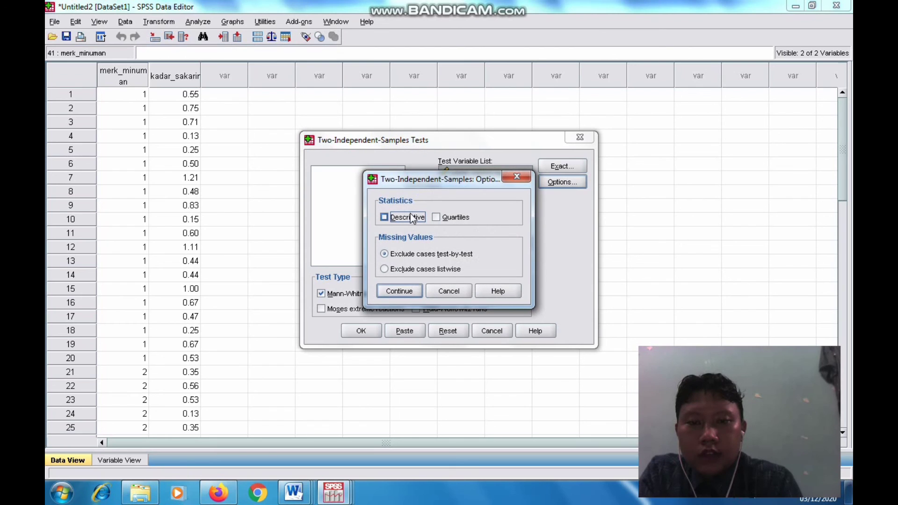
left_click(408, 221)
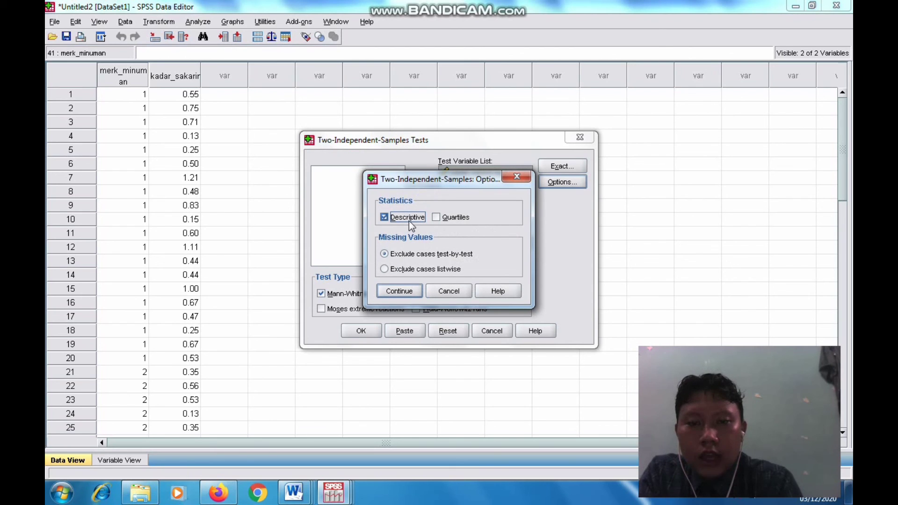
left_click(405, 291)
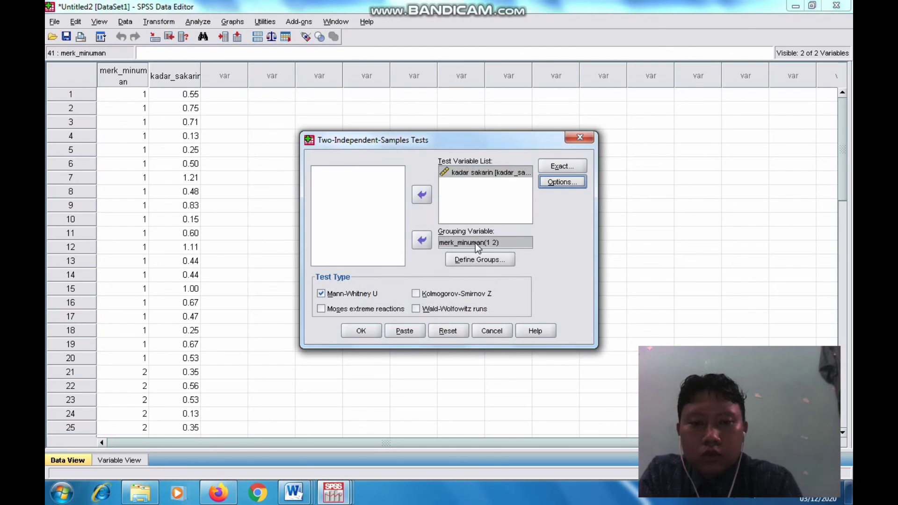
Step: Check the group definitions, run the Mann-Whitney U test and examine its descriptive, ranks and test statistics tables
left_click(476, 260)
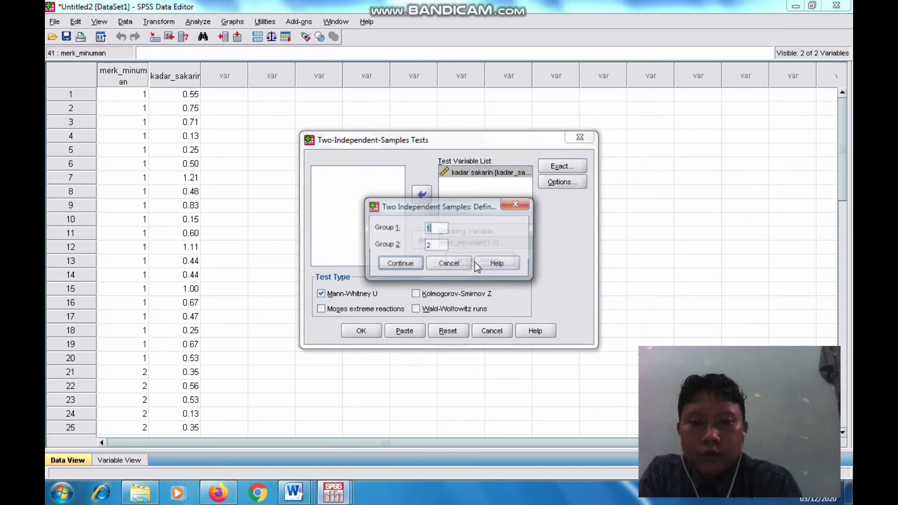
left_click(413, 261)
left_click(354, 330)
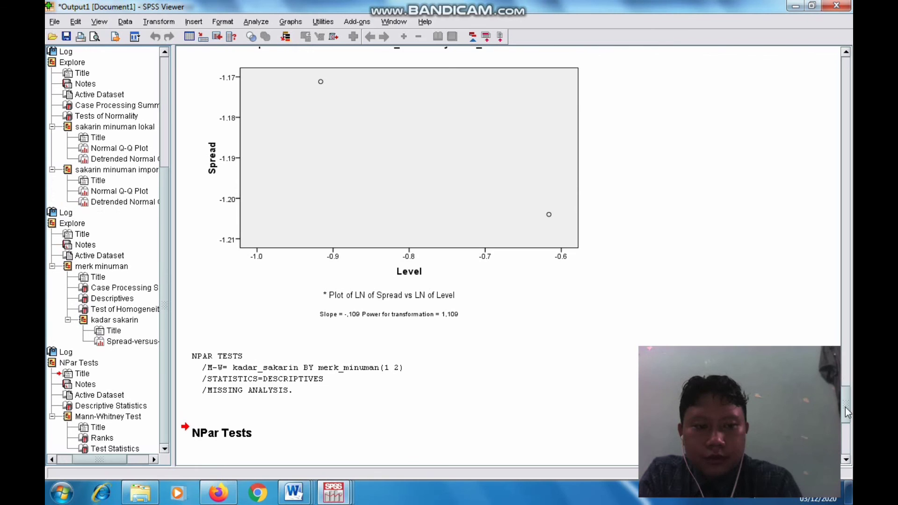
left_click_drag(846, 411, 847, 445)
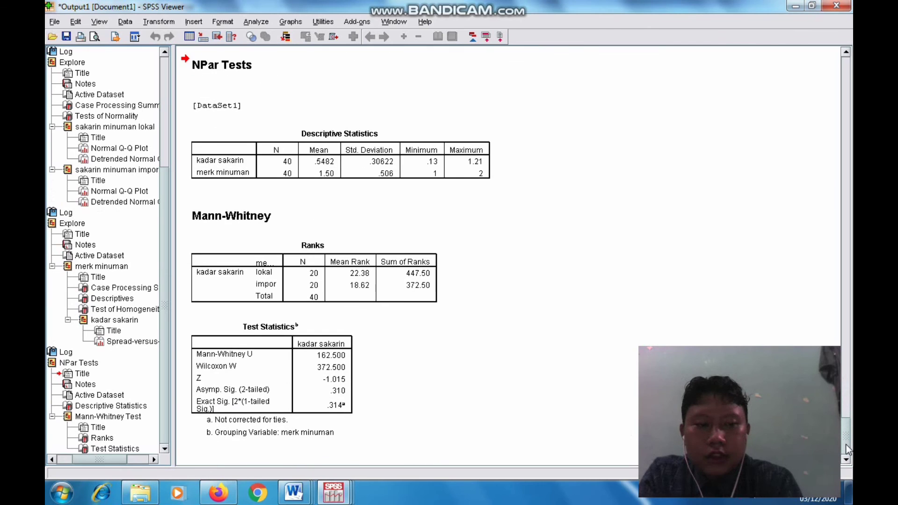